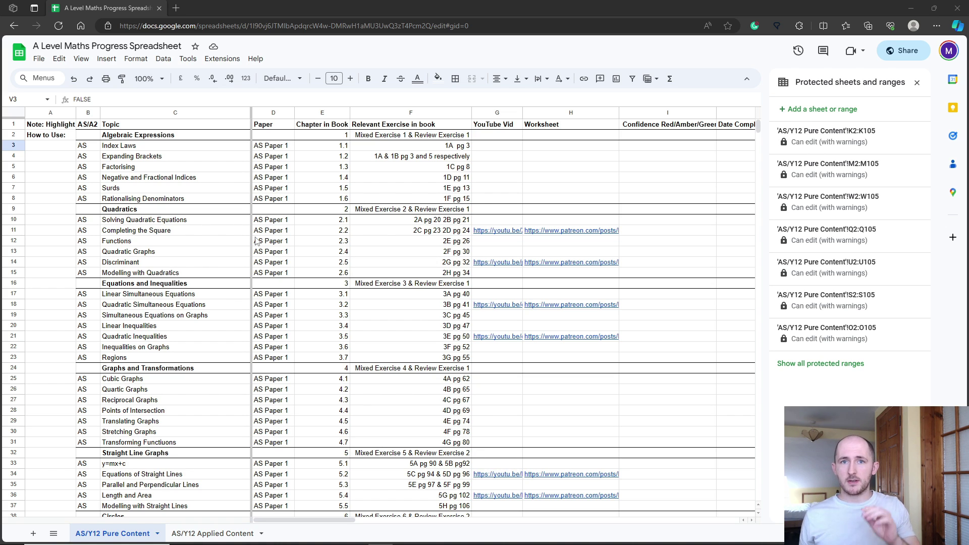
- Show the Make a copy option, then tour the AS/Y12 Applied and Pure Content sheets
left_click(39, 59)
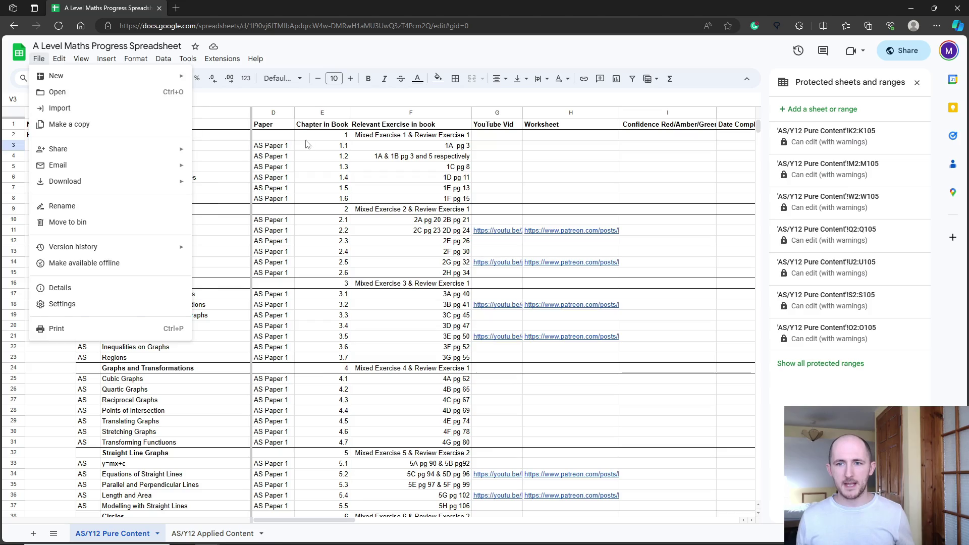
key("Escape")
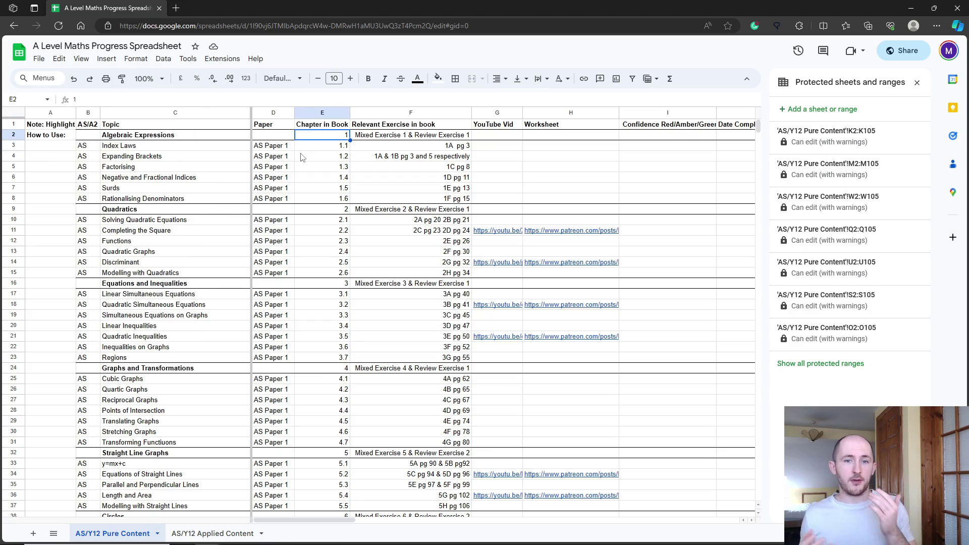
left_click(55, 145)
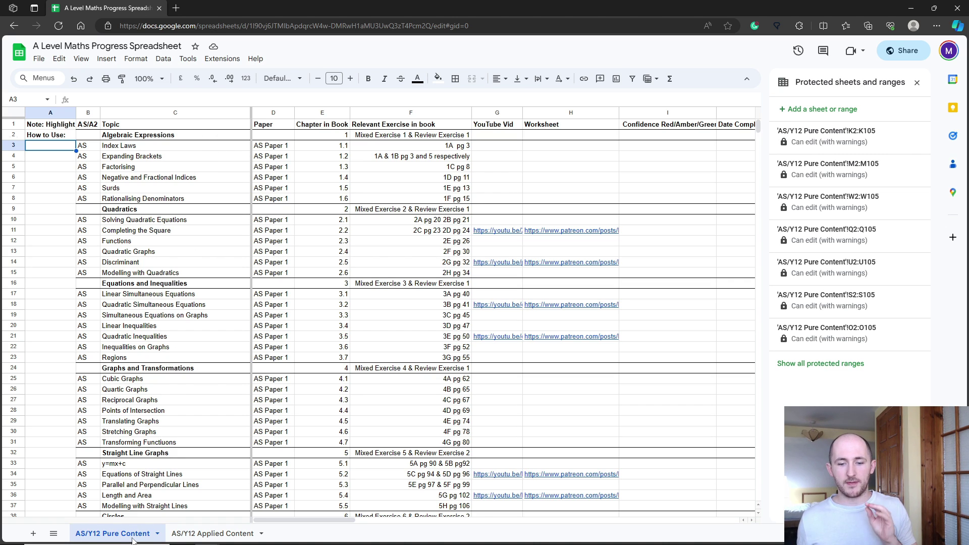
left_click(212, 534)
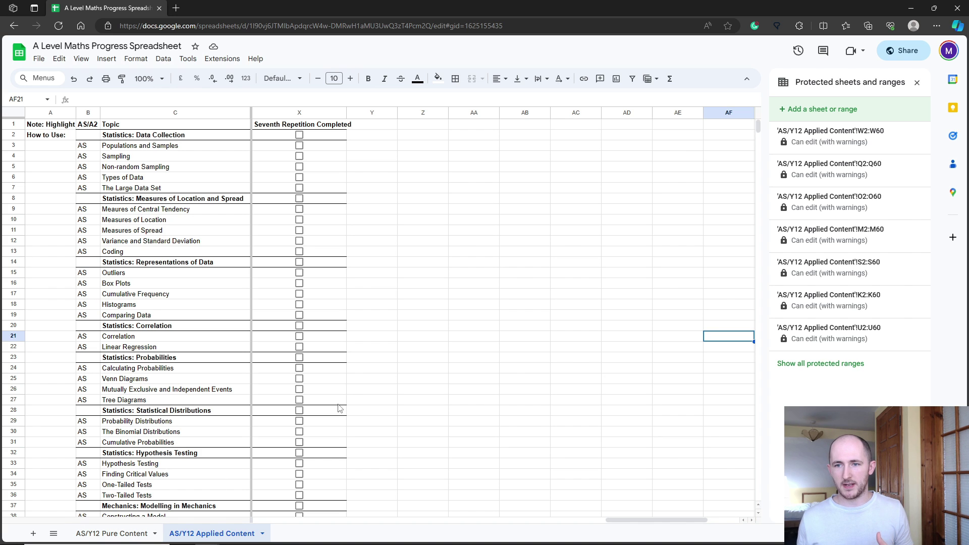
left_click_drag(625, 520, 272, 519)
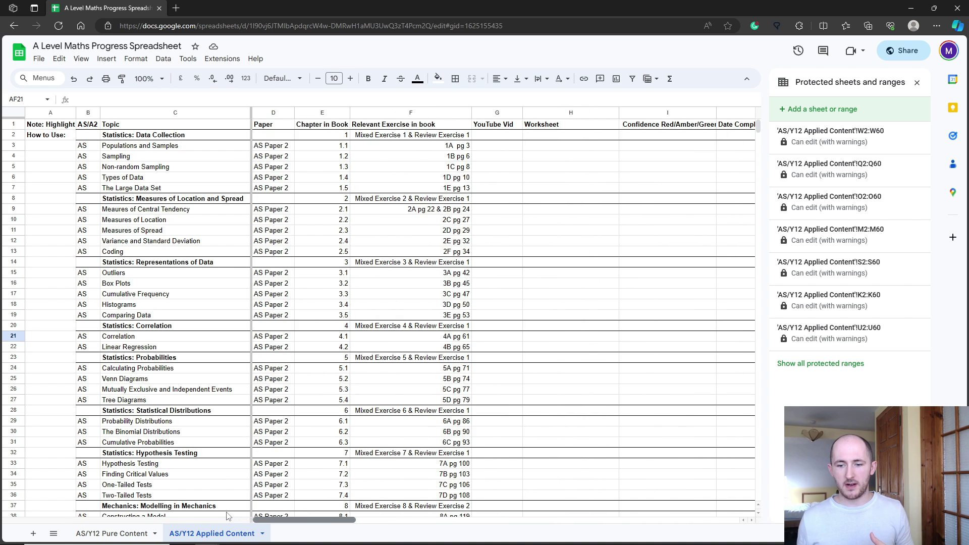
left_click(124, 532)
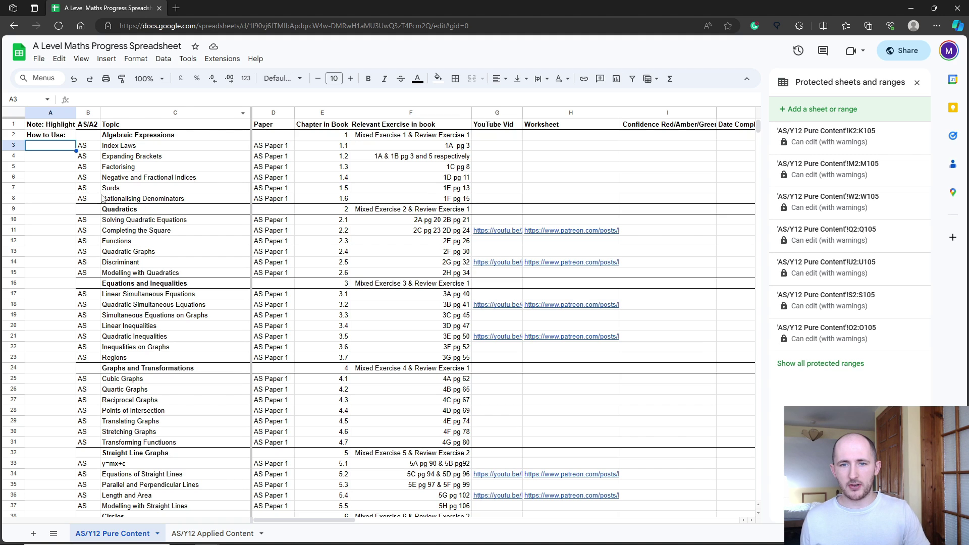
- Point out the Algebraic Expressions topics, their papers in D3:D8 and chapter numbers 1.1–1.5
left_click_drag(156, 137, 150, 202)
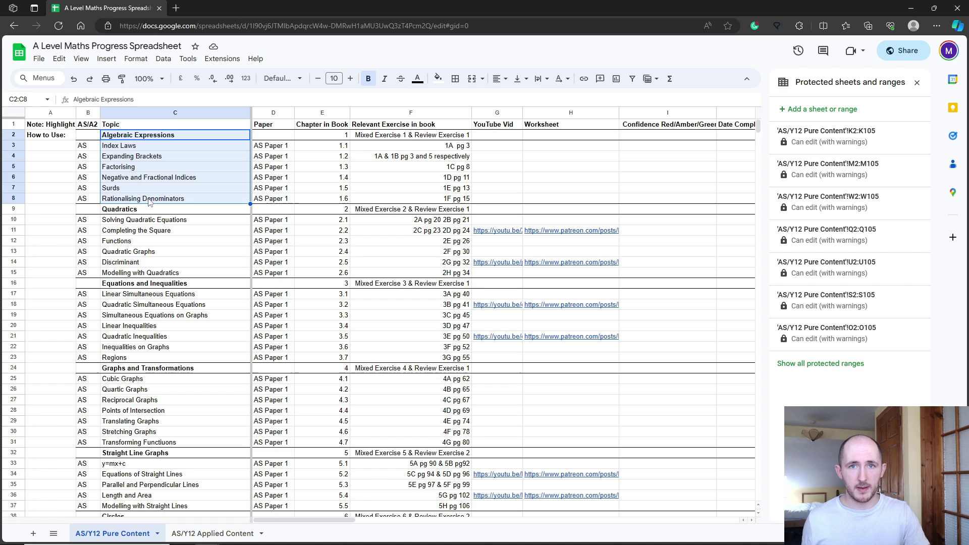
left_click(140, 149)
left_click(134, 159)
left_click(135, 170)
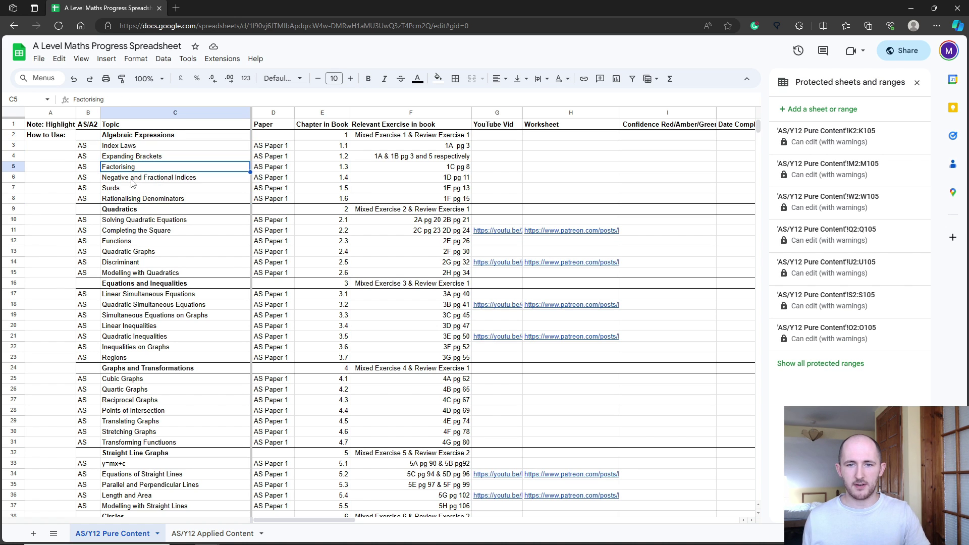
left_click(133, 182)
scroll(141, 198, "down", 20)
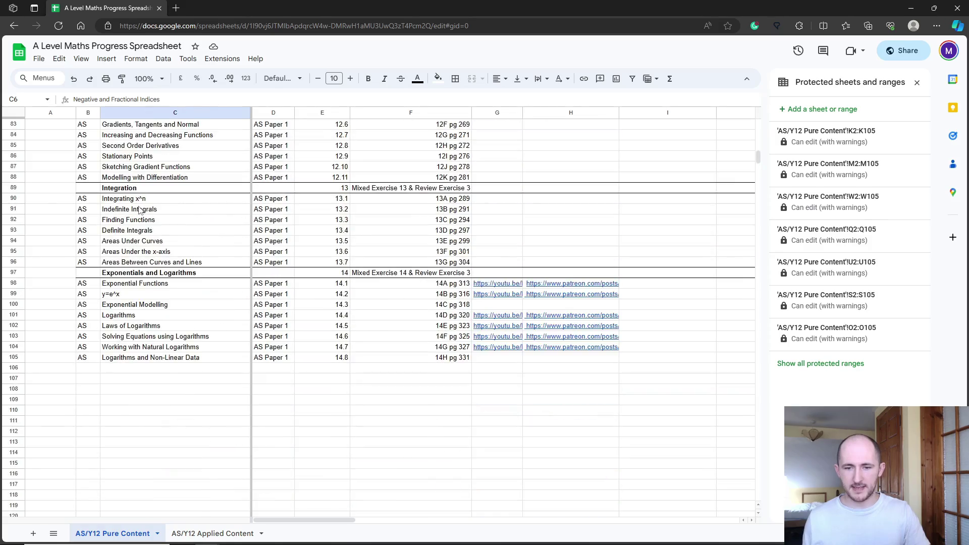
scroll(229, 398, "up", 20)
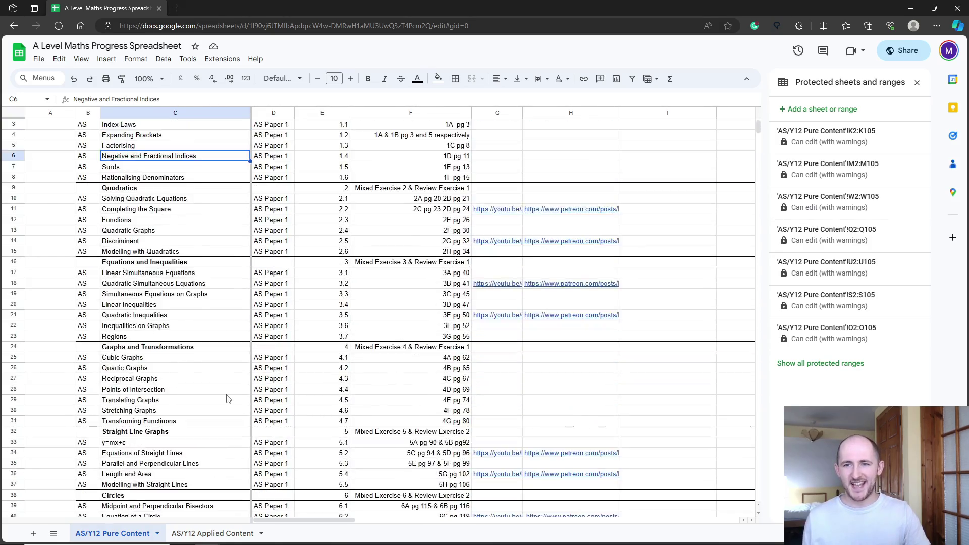
left_click_drag(275, 146, 284, 201)
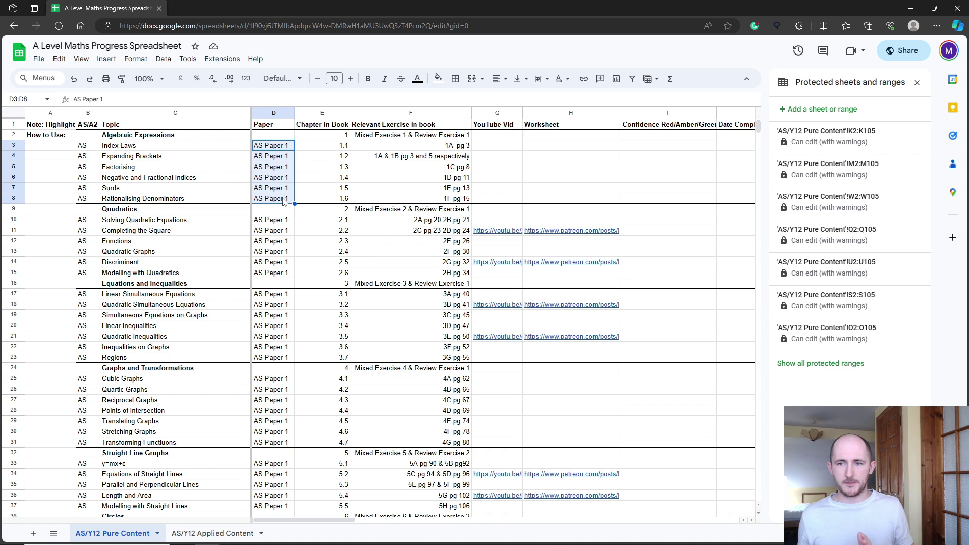
left_click_drag(339, 147, 337, 199)
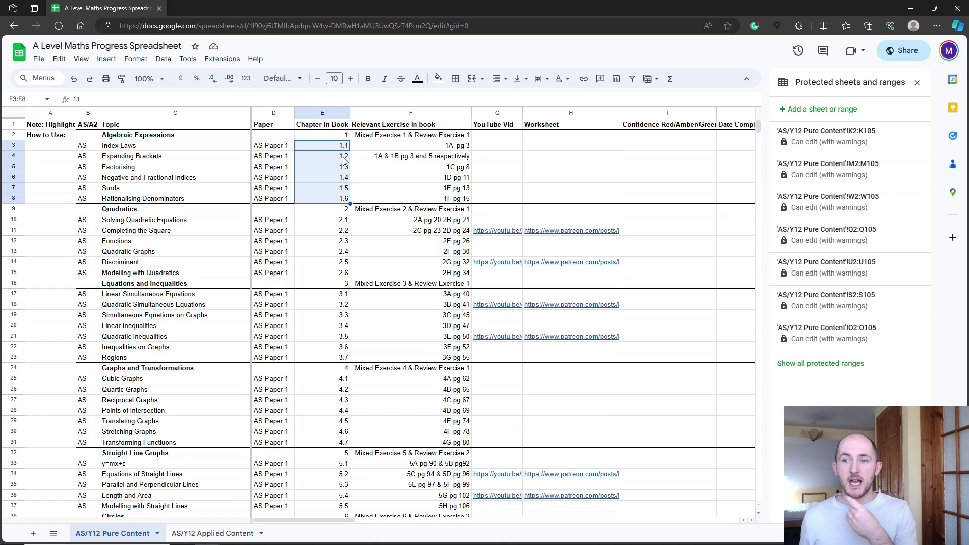
- Walk through the Relevant Exercise in book references, such as 1E pg 13, and the YouTube Vid column
left_click(386, 127)
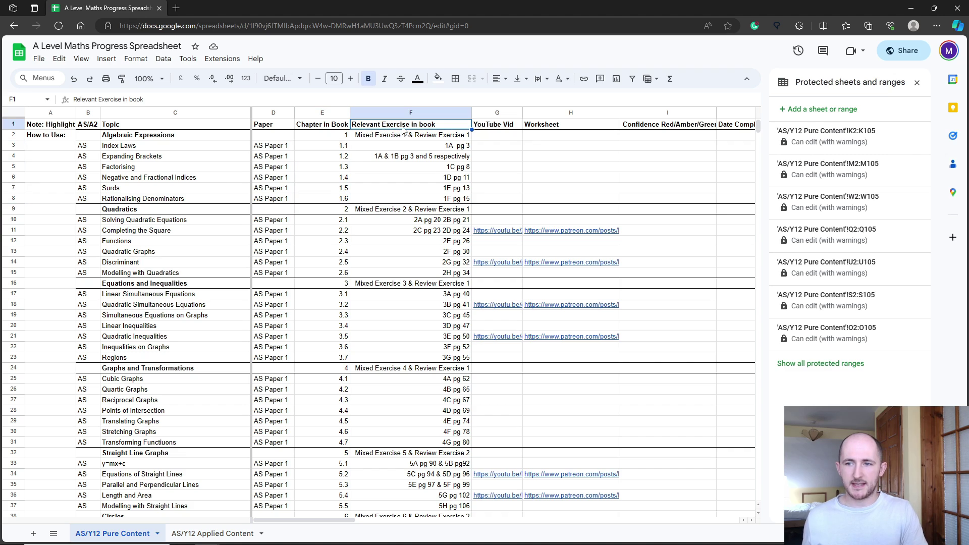
left_click(414, 145)
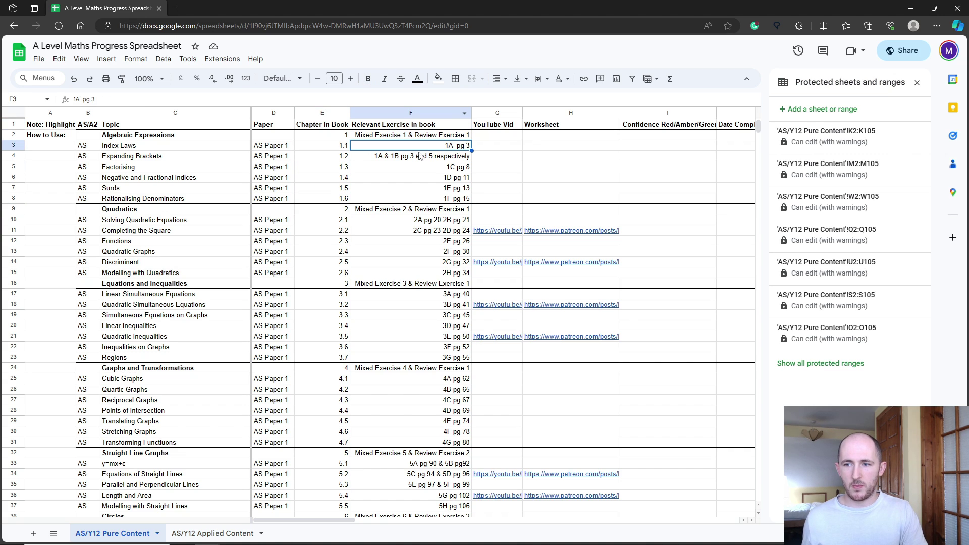
left_click(449, 157)
key("Down")
key("Down")
key("Down")
key("Down")
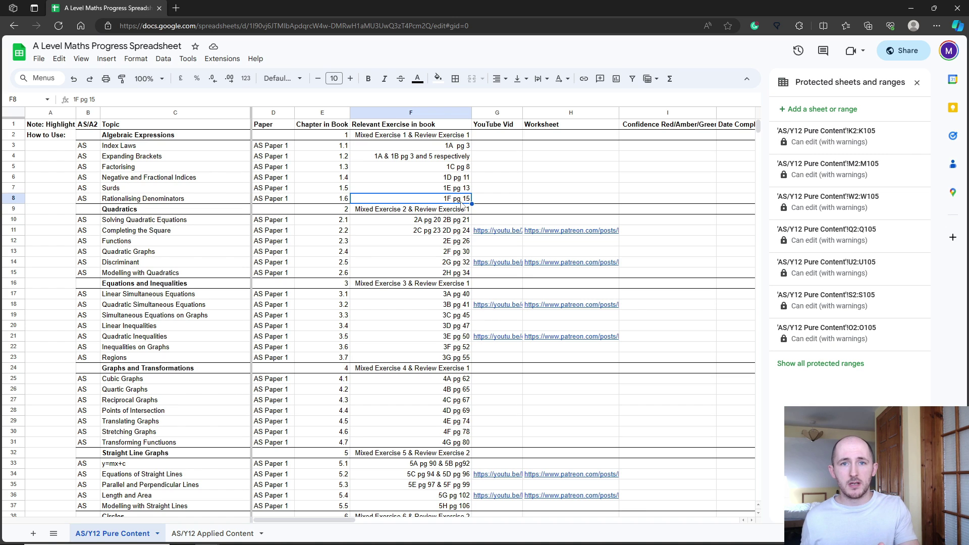
left_click(147, 199)
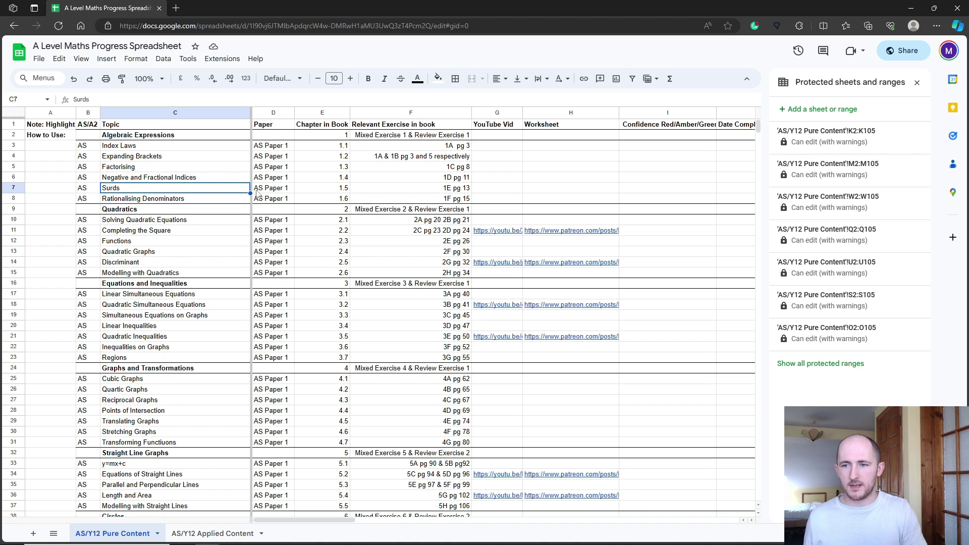
left_click(429, 190)
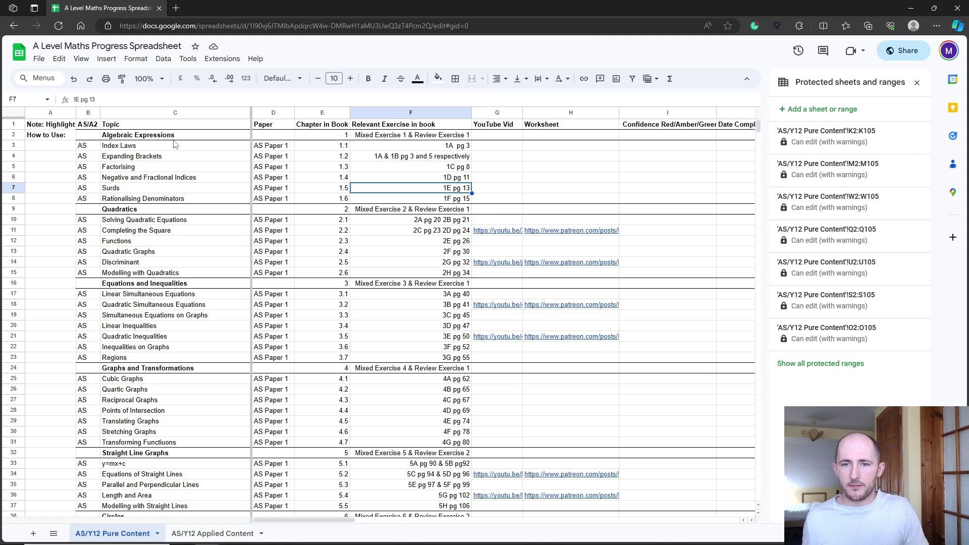
left_click(401, 139)
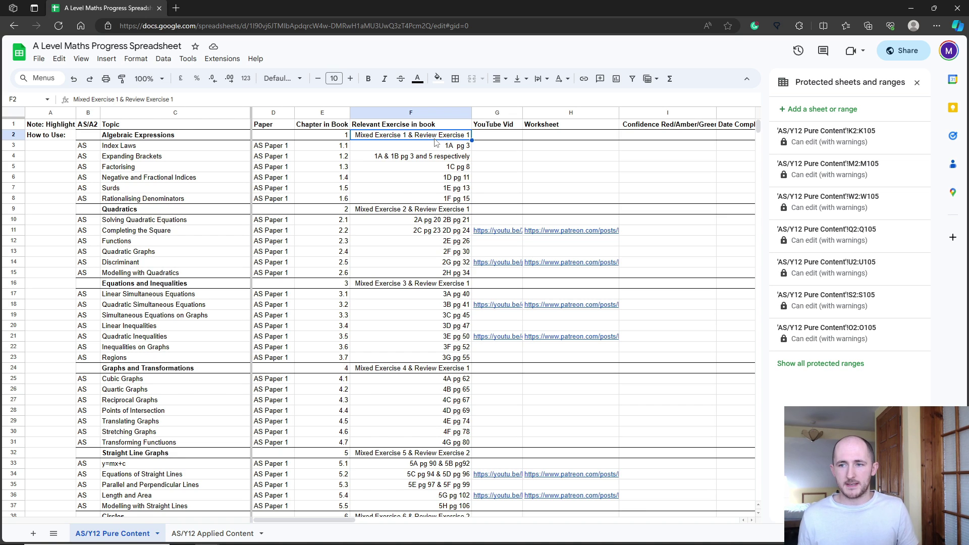
left_click_drag(437, 139, 449, 329)
left_click_drag(500, 126, 508, 384)
left_click(494, 419)
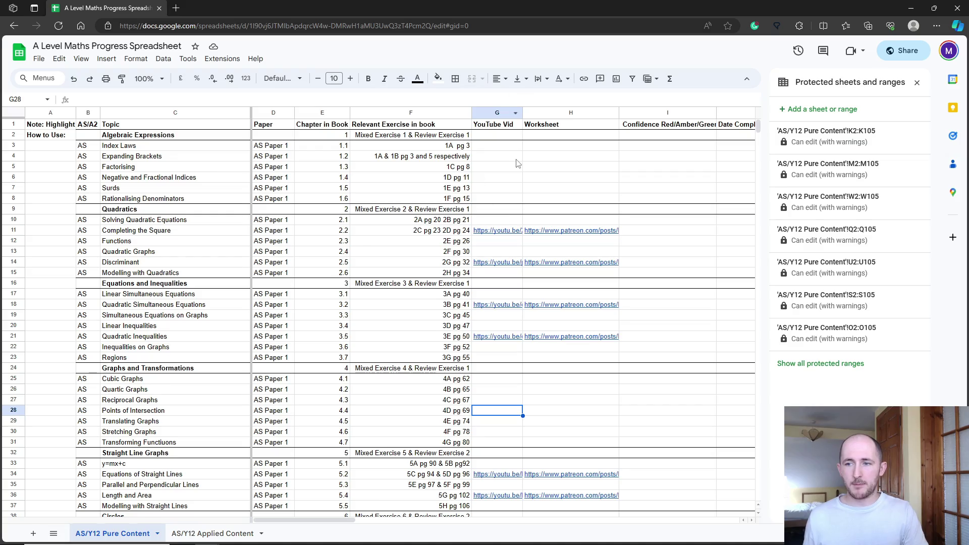
- Scroll through the sheet and highlight the Confidence Red/Amber/Green column heading
scroll(516, 163, "down", 19)
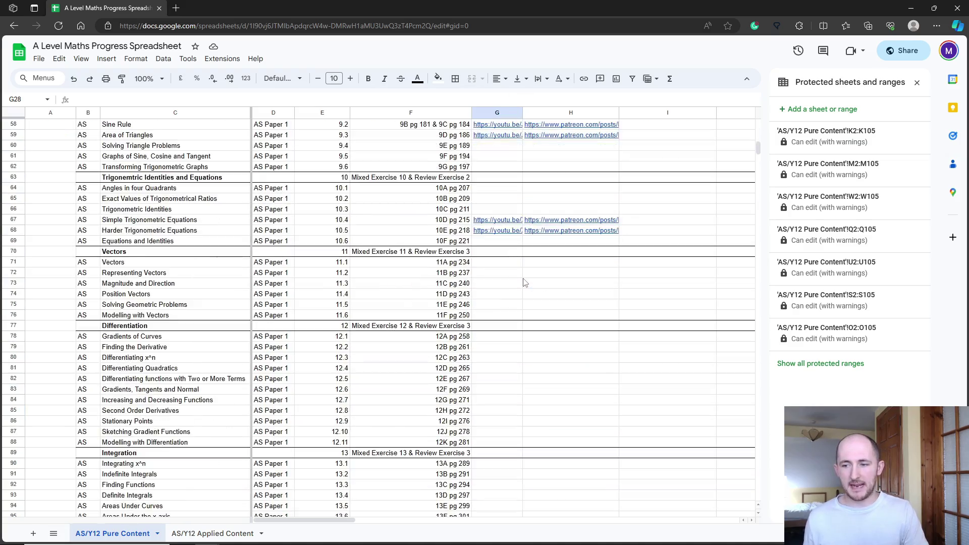
scroll(525, 283, "down", 8)
scroll(554, 372, "up", 1)
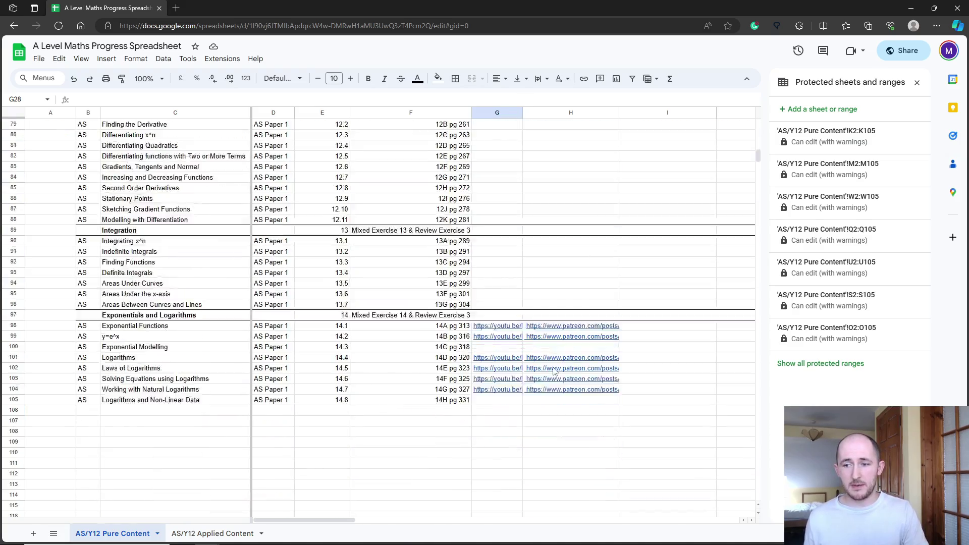
scroll(554, 372, "up", 20)
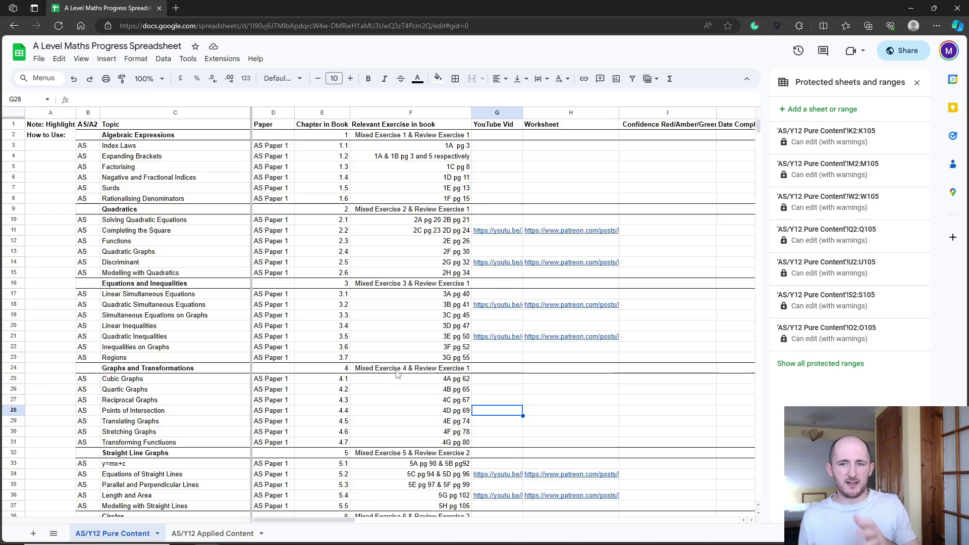
scroll(407, 372, "down", 4)
scroll(409, 372, "up", 4)
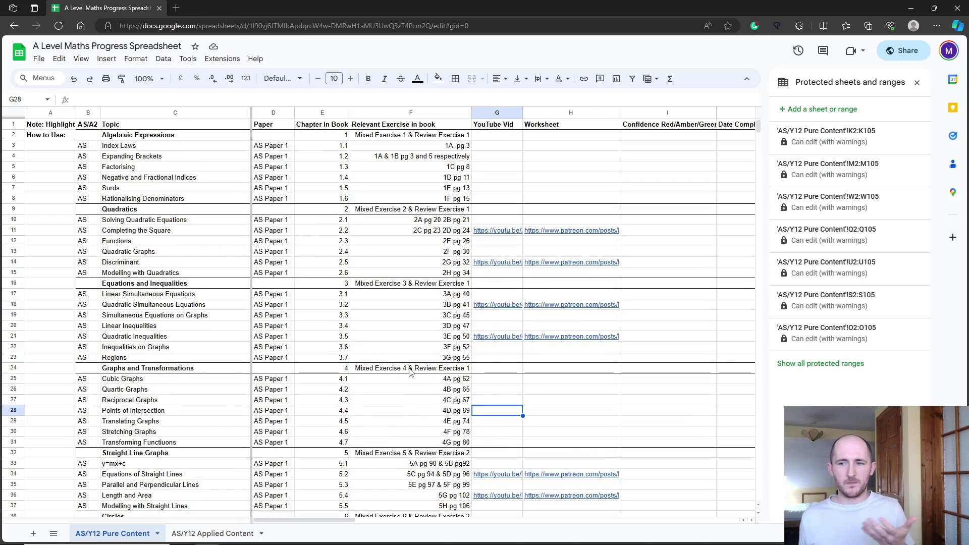
scroll(466, 279, "down", 5)
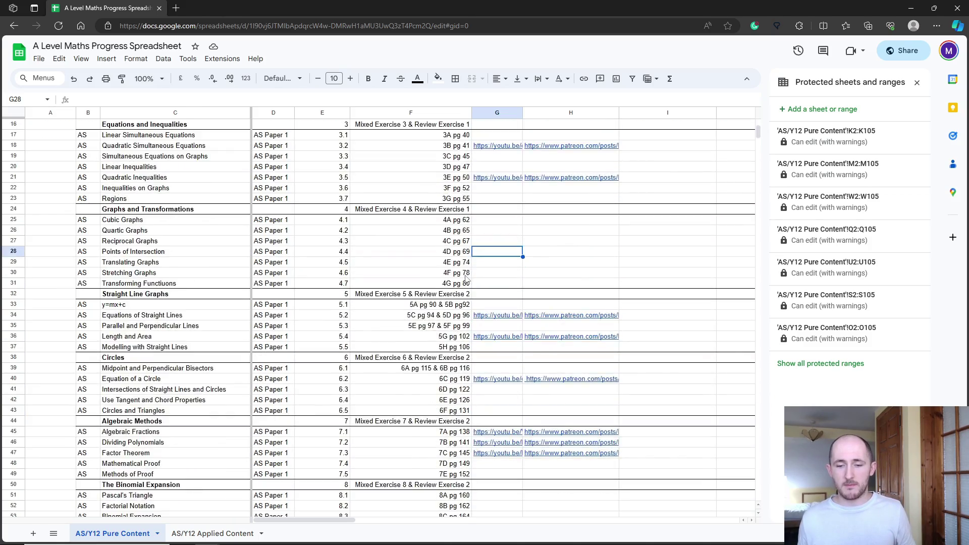
scroll(466, 279, "down", 19)
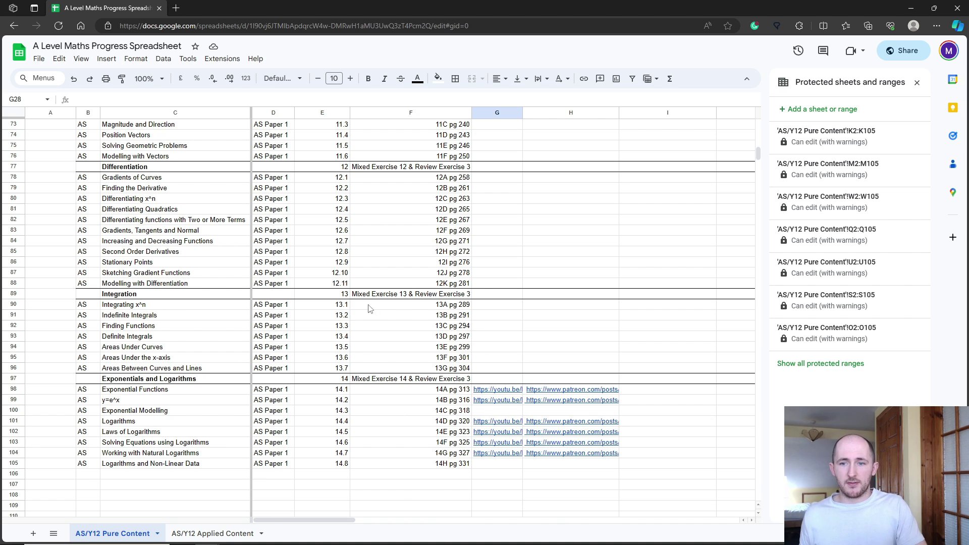
scroll(368, 308, "up", 2)
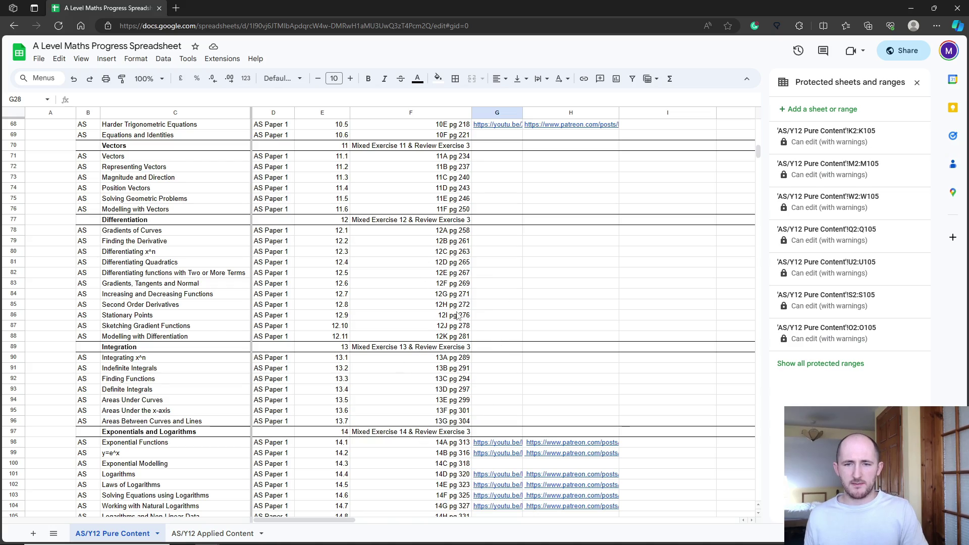
scroll(458, 316, "up", 12)
scroll(457, 315, "up", 10)
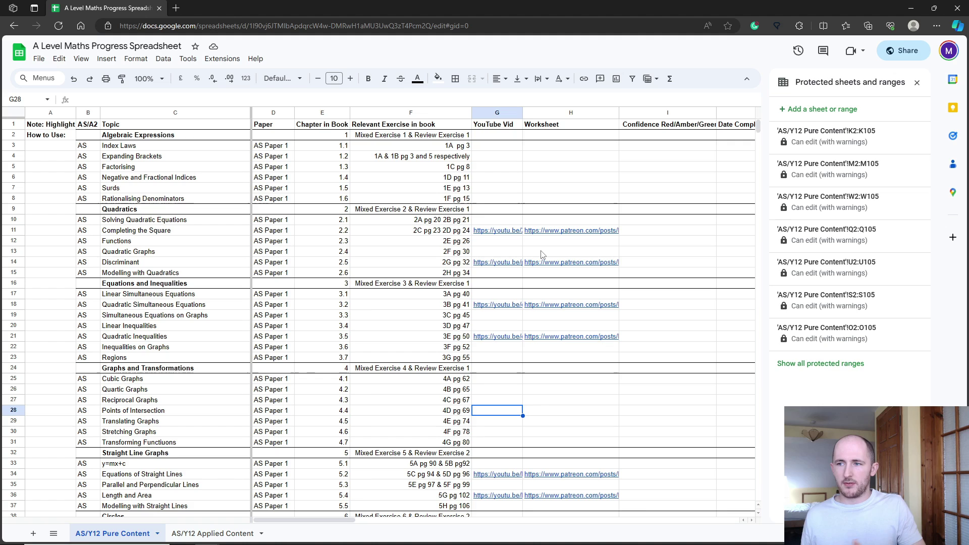
left_click(679, 125)
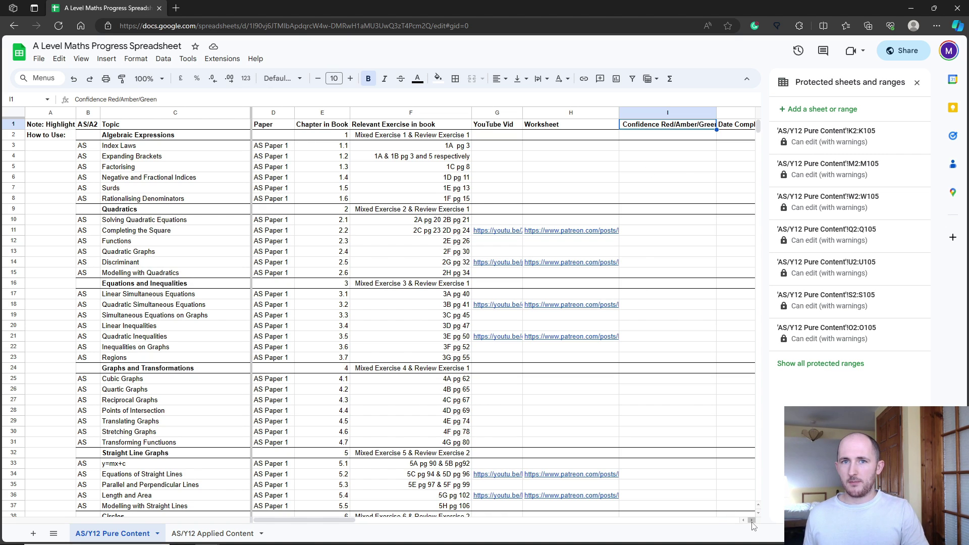
left_click_drag(751, 522, 752, 522)
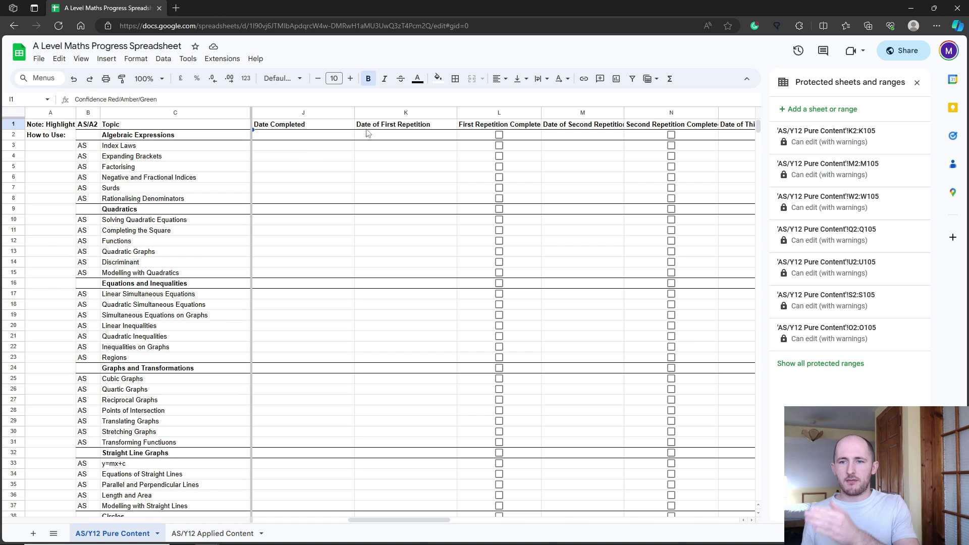
- Enter 22/10/23 in J2 so the Algebraic Expressions repetition dates 23/10/23 and 25/10/23 appear
double_click(324, 135)
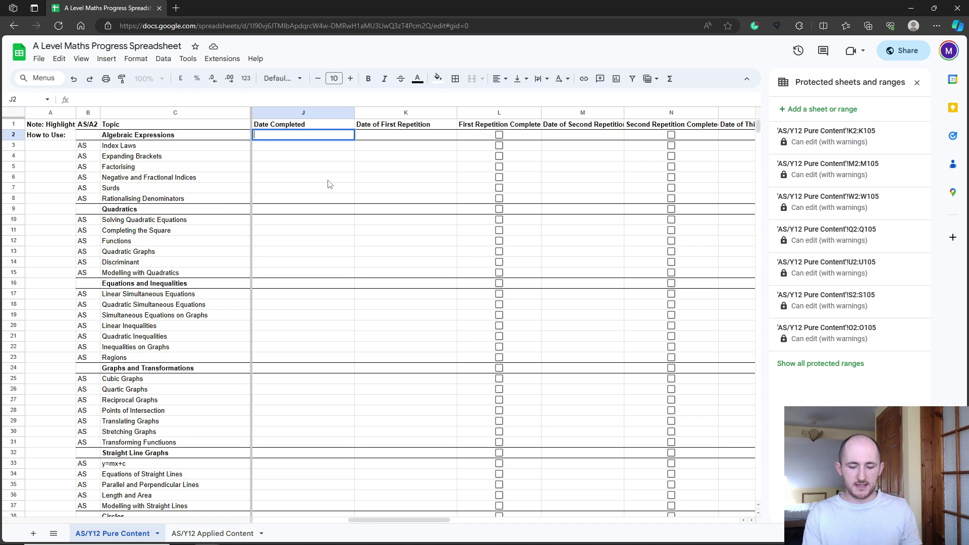
type("22/10/")
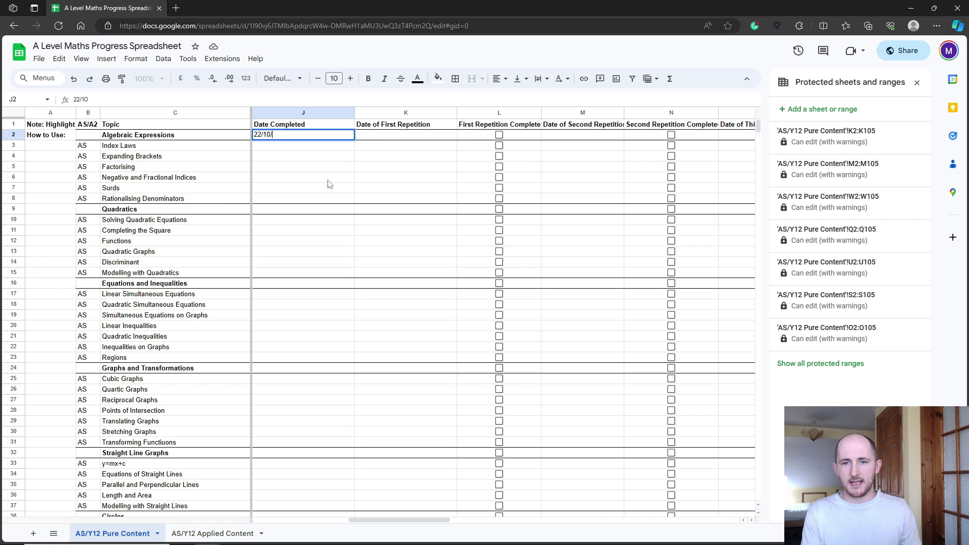
type("23")
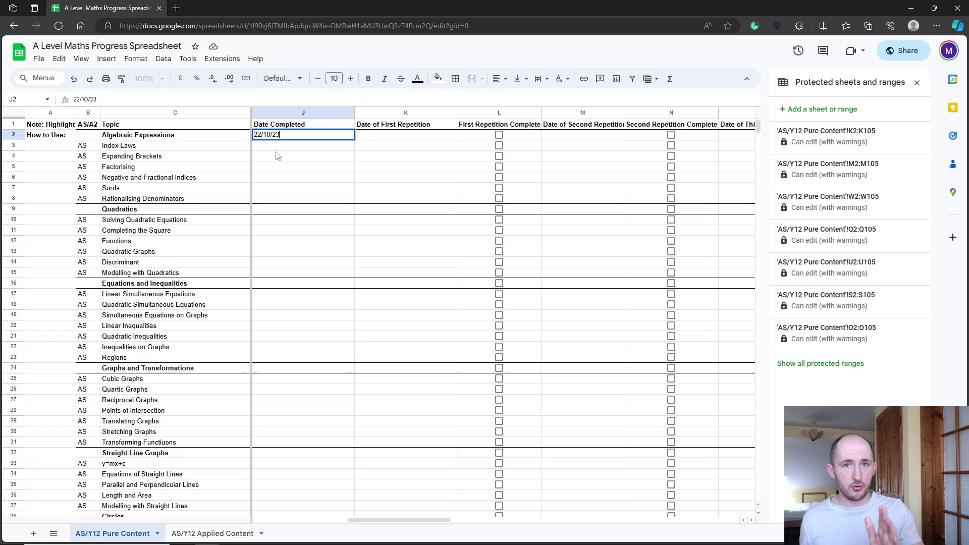
key("Return")
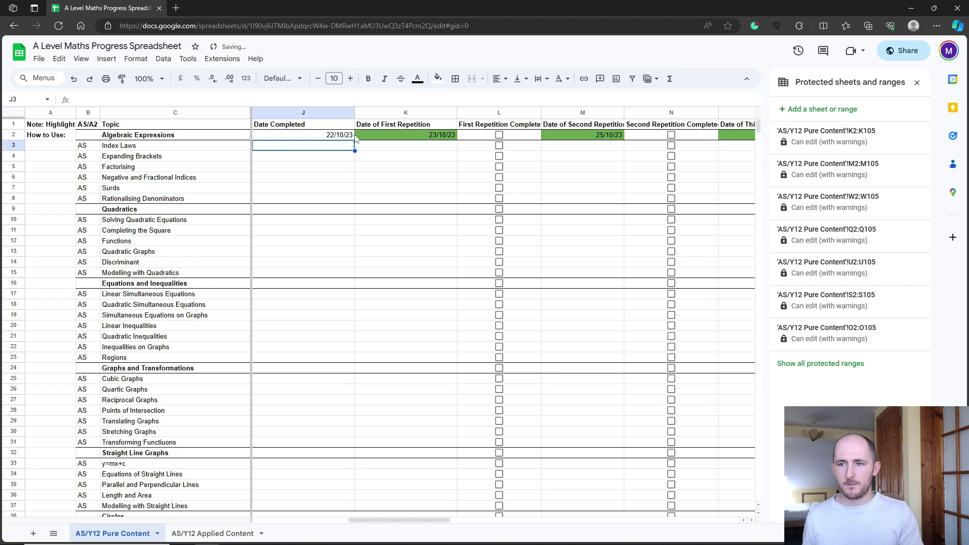
left_click(752, 520)
left_click(753, 520)
left_click(753, 521)
left_click(753, 521)
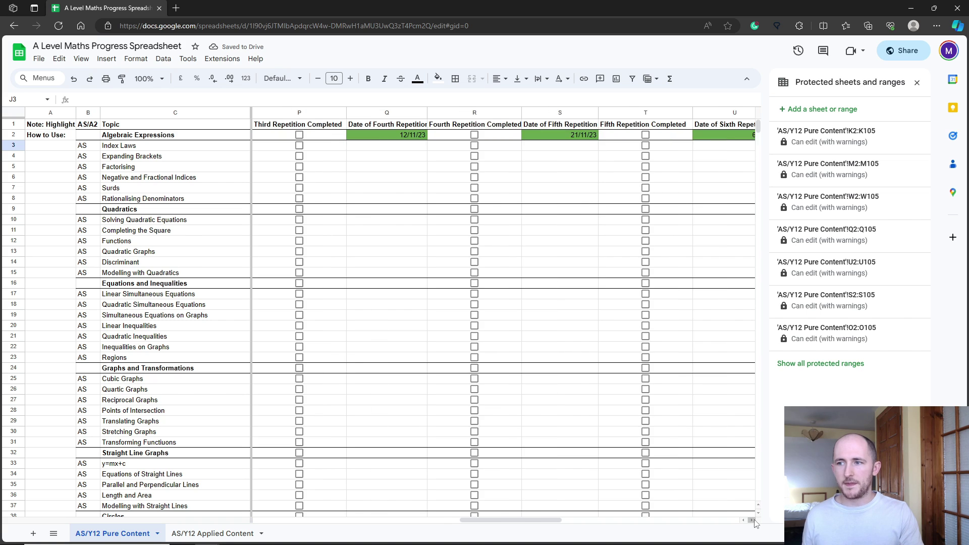
left_click(753, 521)
left_click(753, 520)
left_click(753, 521)
left_click(752, 520)
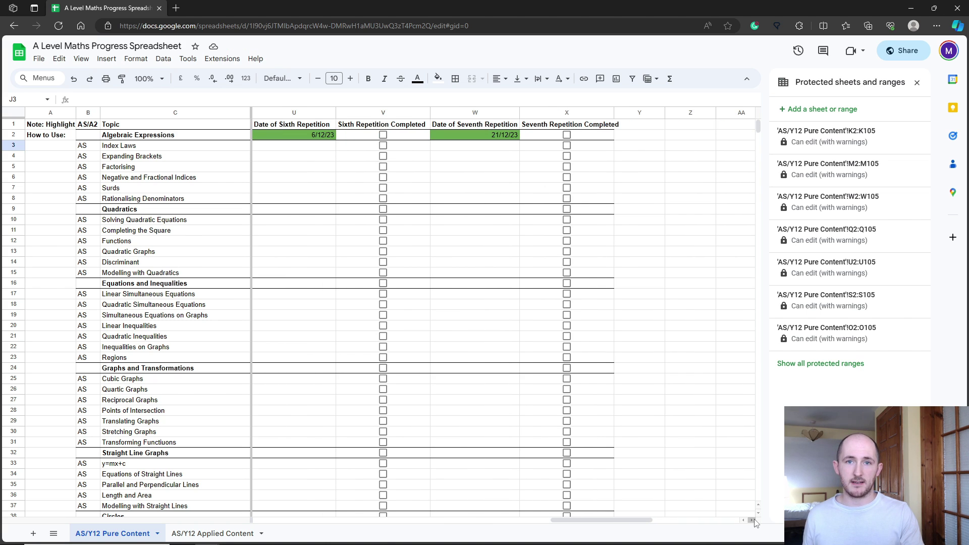
left_click(744, 520)
left_click(744, 521)
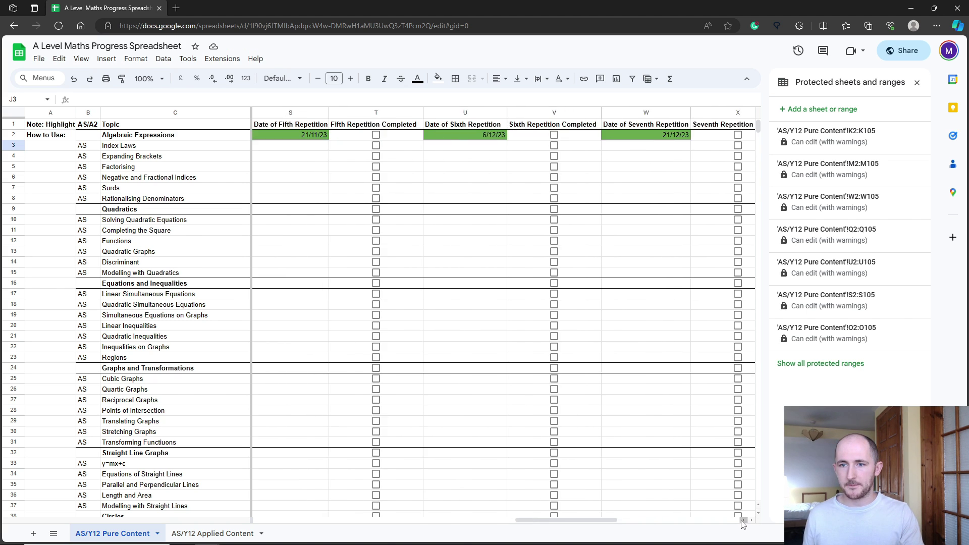
left_click(743, 520)
left_click(743, 520)
left_click(743, 520)
left_click(744, 520)
left_click(743, 521)
left_click(743, 521)
left_click(743, 521)
left_click(744, 520)
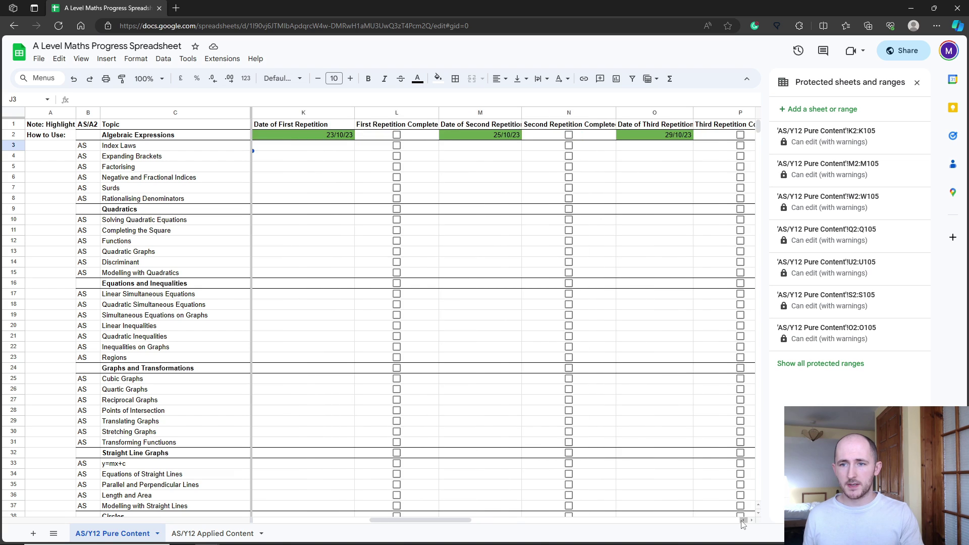
left_click(744, 521)
left_click(330, 137)
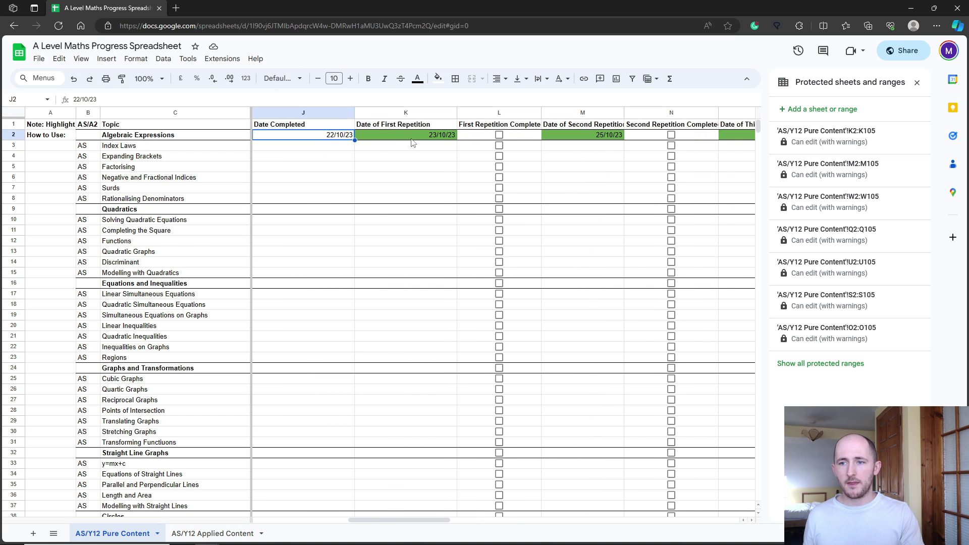
left_click(412, 138)
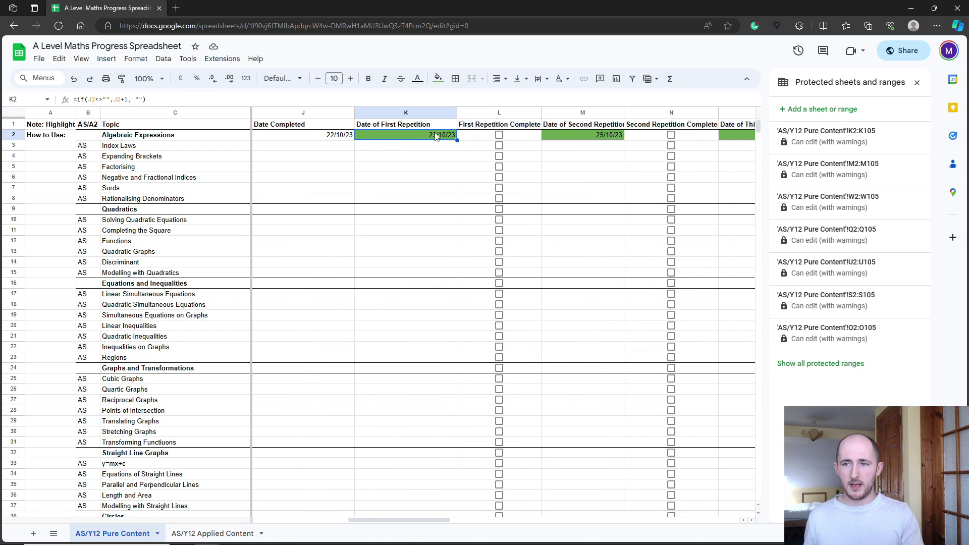
left_click(592, 137)
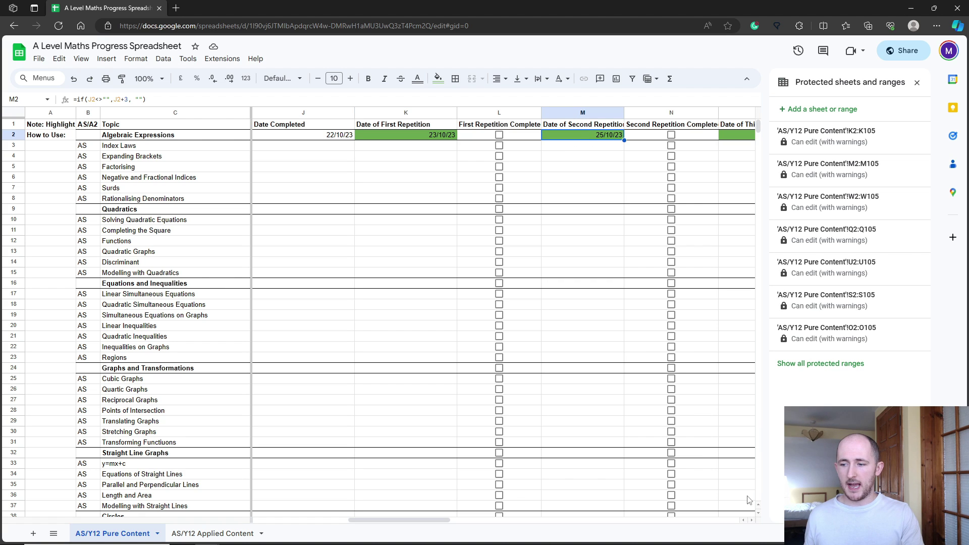
left_click(752, 520)
left_click(744, 521)
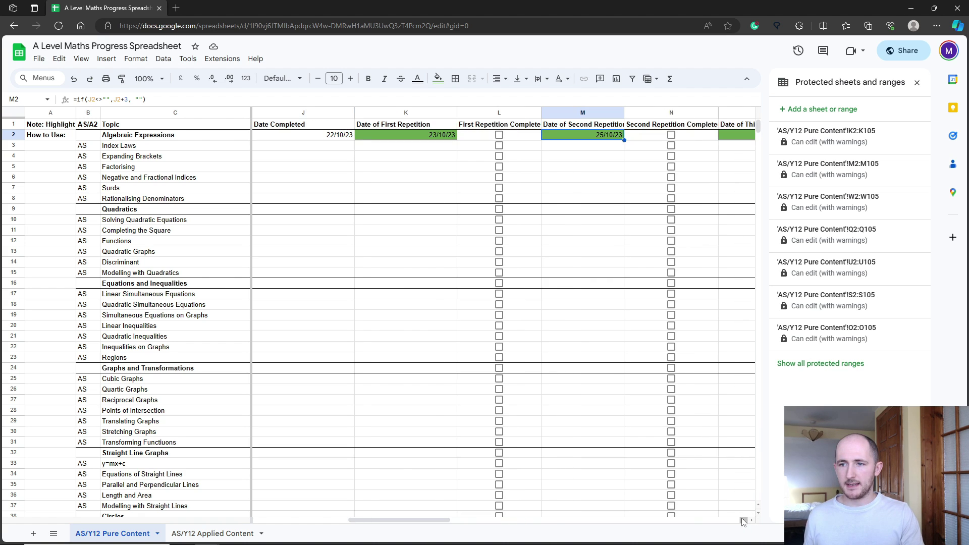
left_click(412, 138)
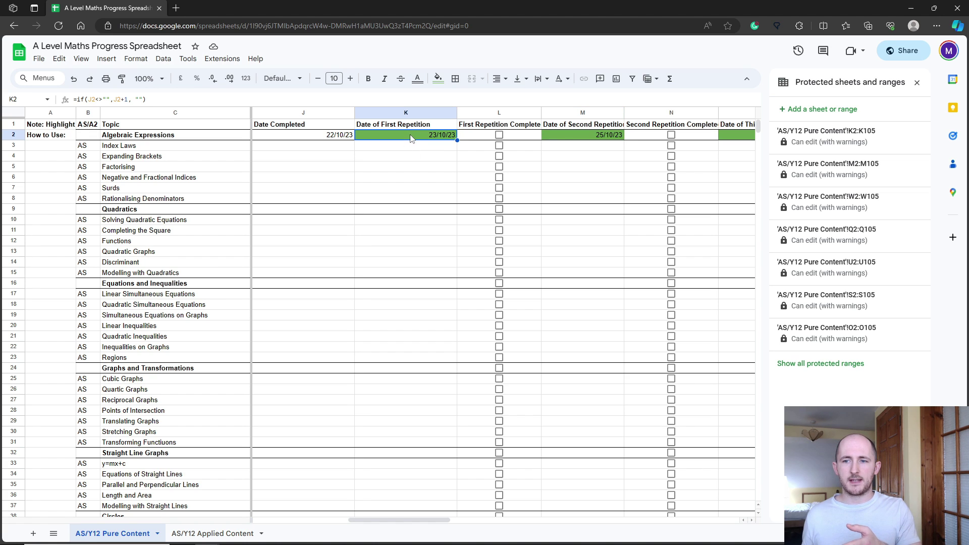
left_click(332, 137)
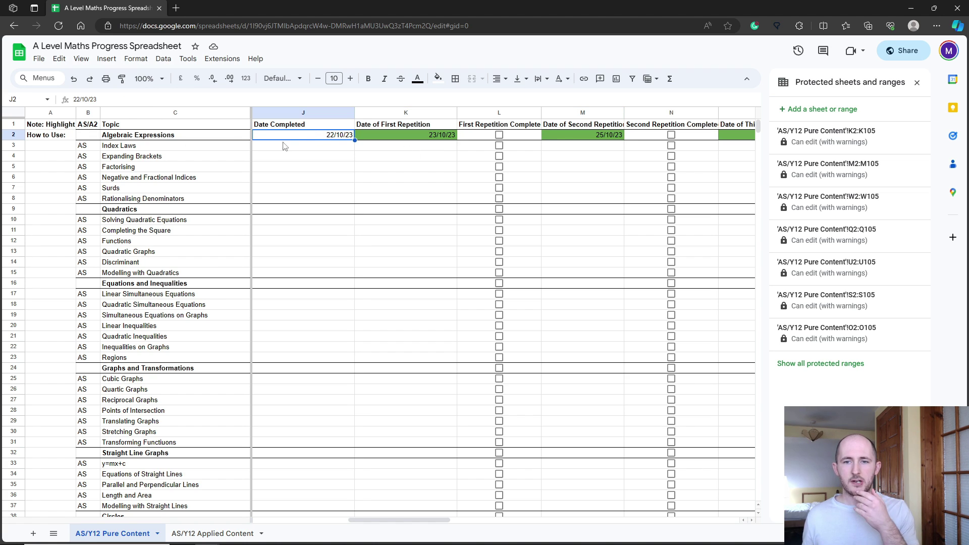
left_click(406, 138)
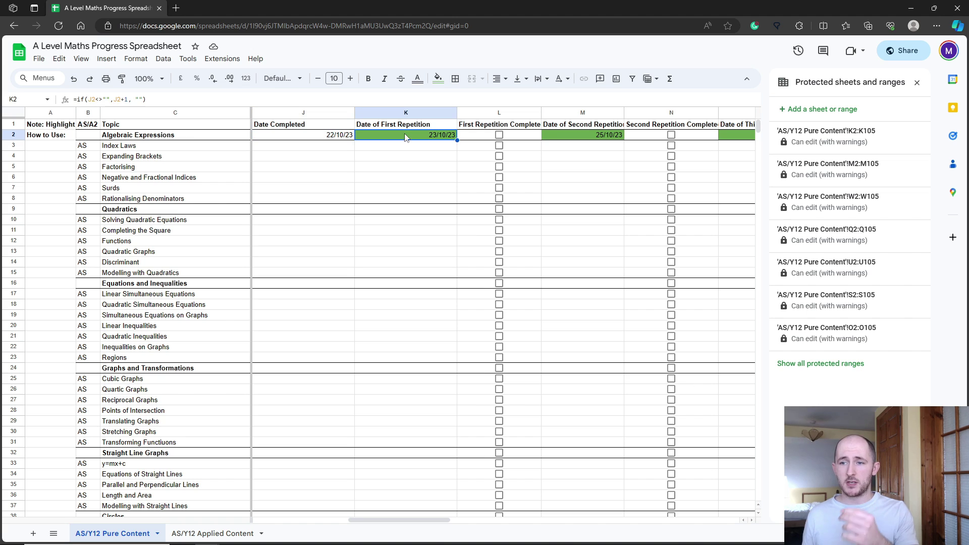
left_click(547, 133)
left_click(400, 140)
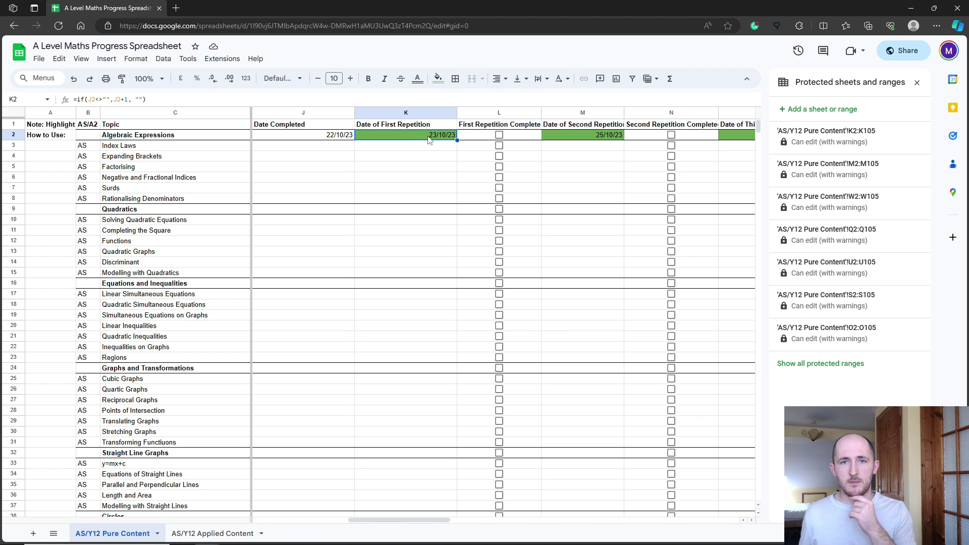
- Enter 23/10/23 in J9 as the Quadratics completion date
left_click(309, 212)
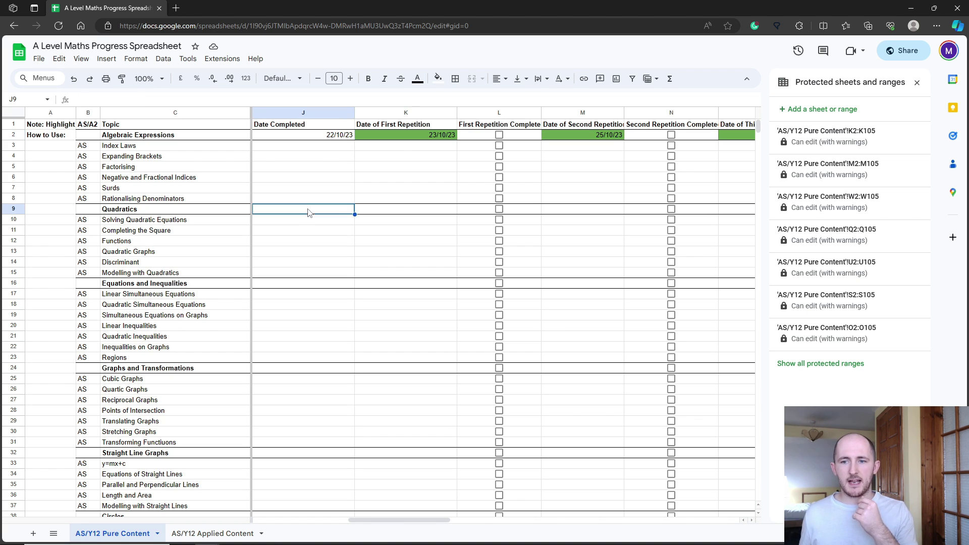
type("23/")
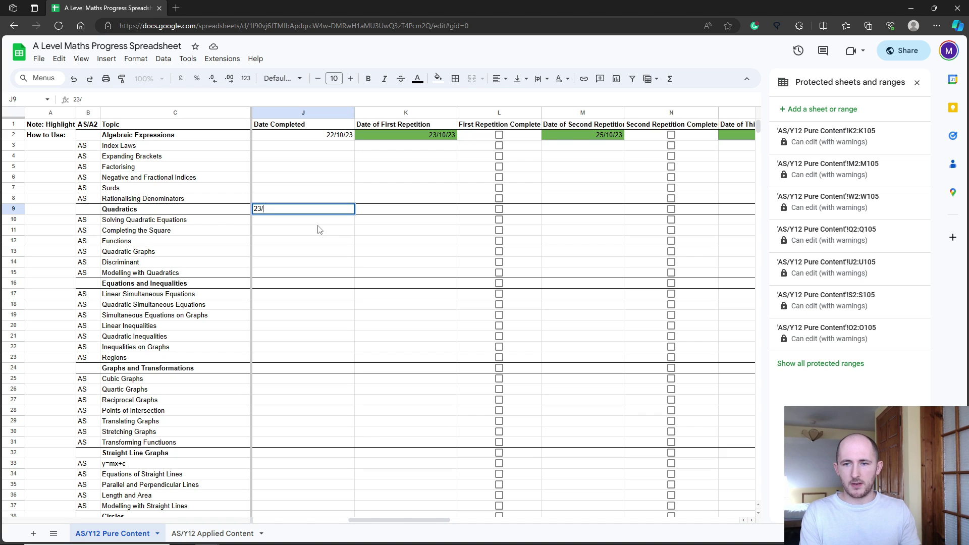
type("10/23")
key("Return")
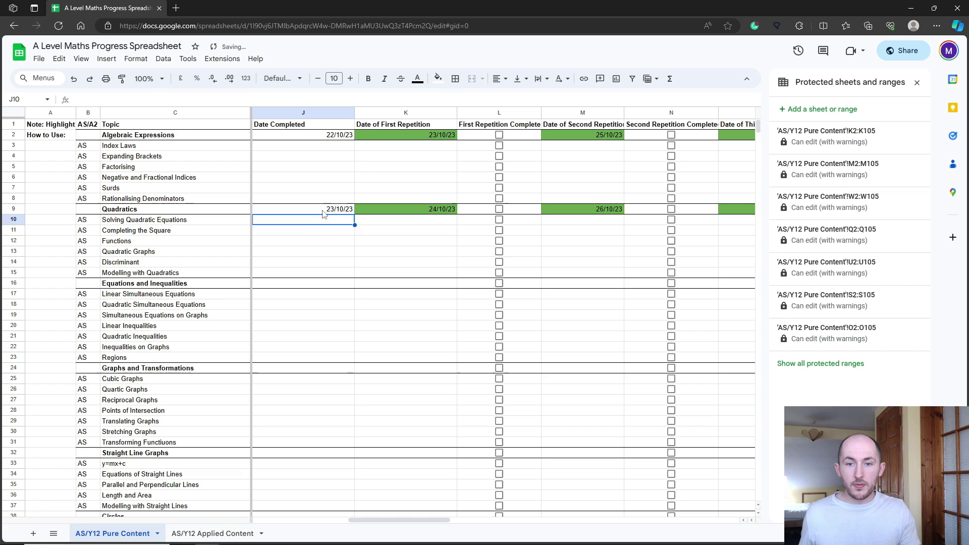
- Compare the J9 completion date with the first repetition formula in K2
left_click(323, 213)
left_click(404, 137)
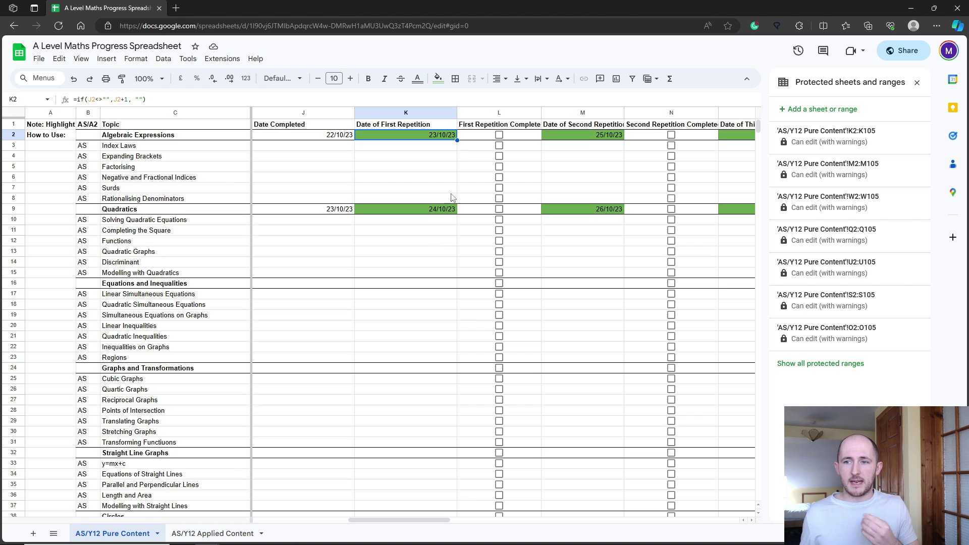
left_click(336, 210)
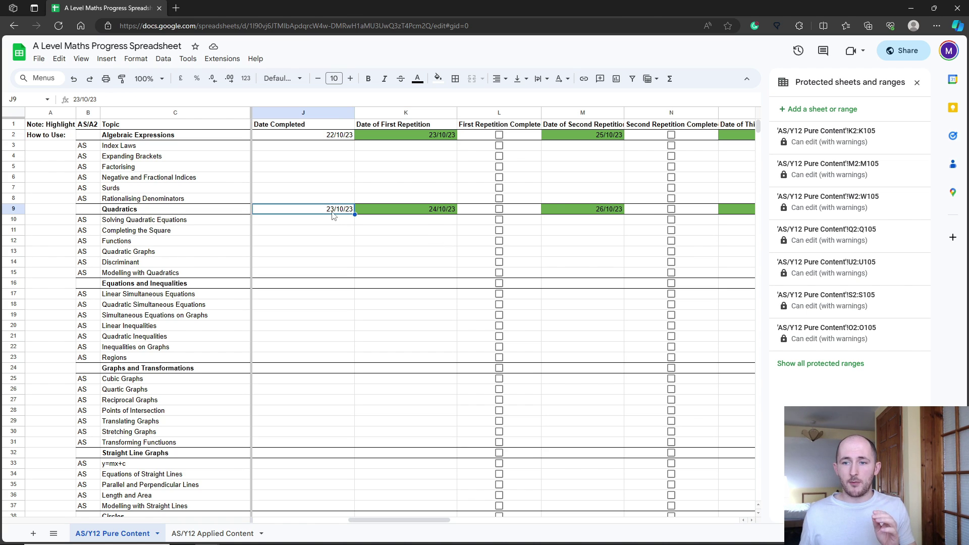
left_click(428, 136)
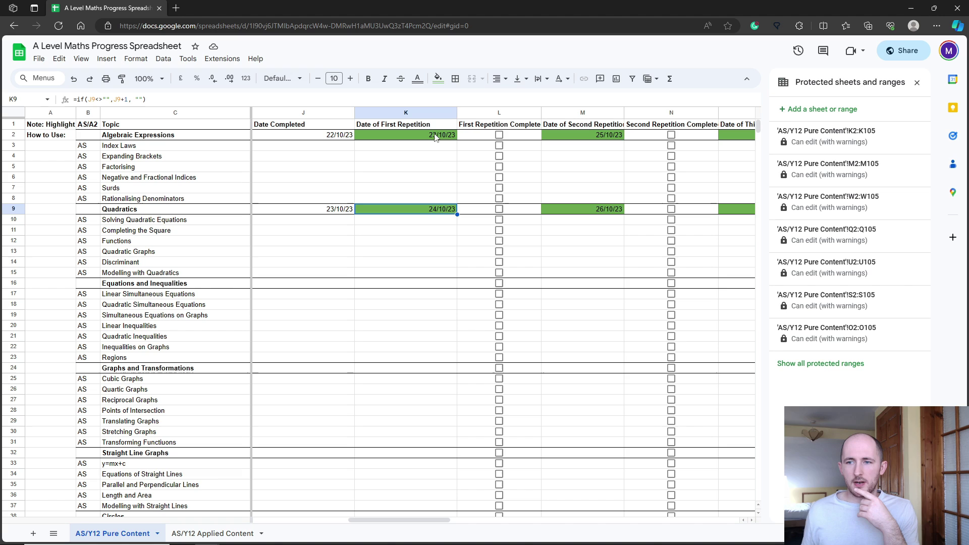
- View the Quadratics repetition formula, then enter 21/10/23 in J3 for Index Laws
left_click(419, 214)
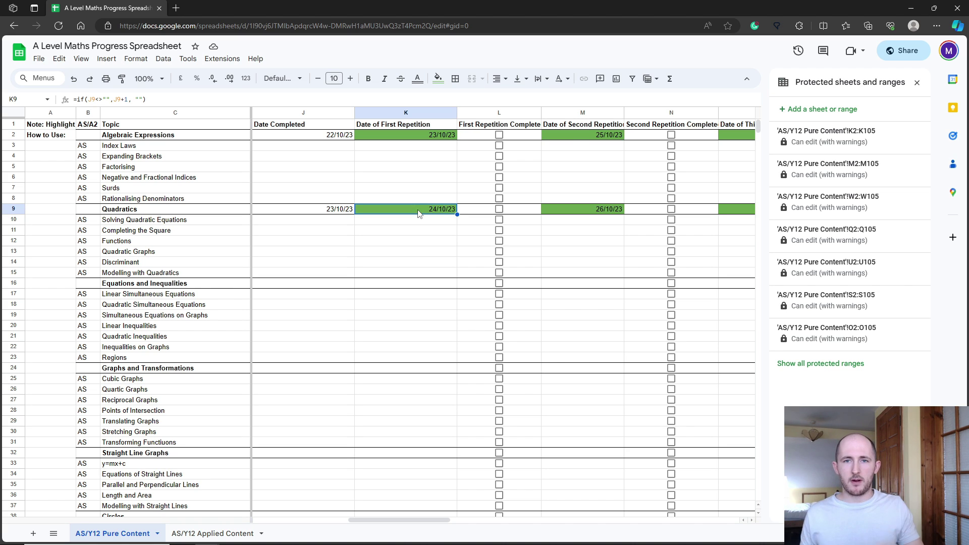
left_click(324, 148)
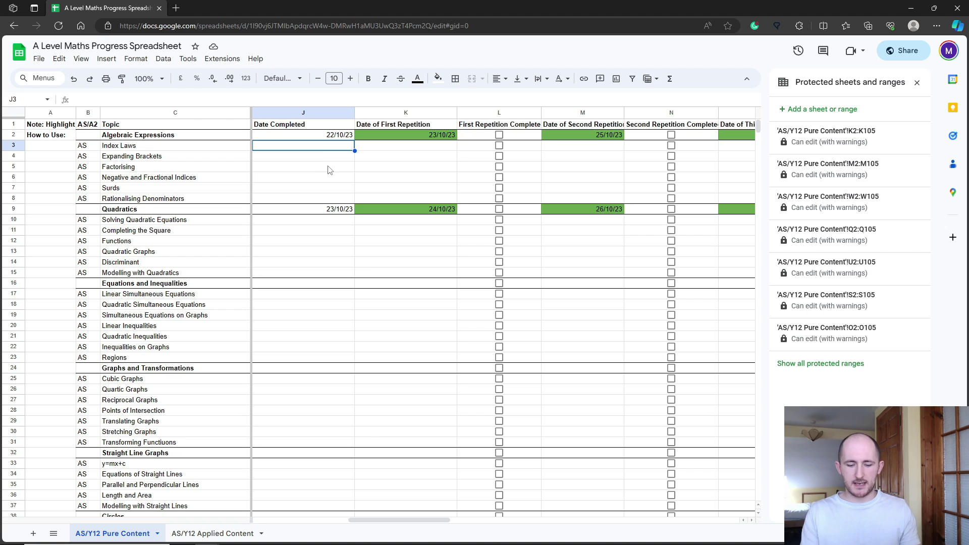
type("21/")
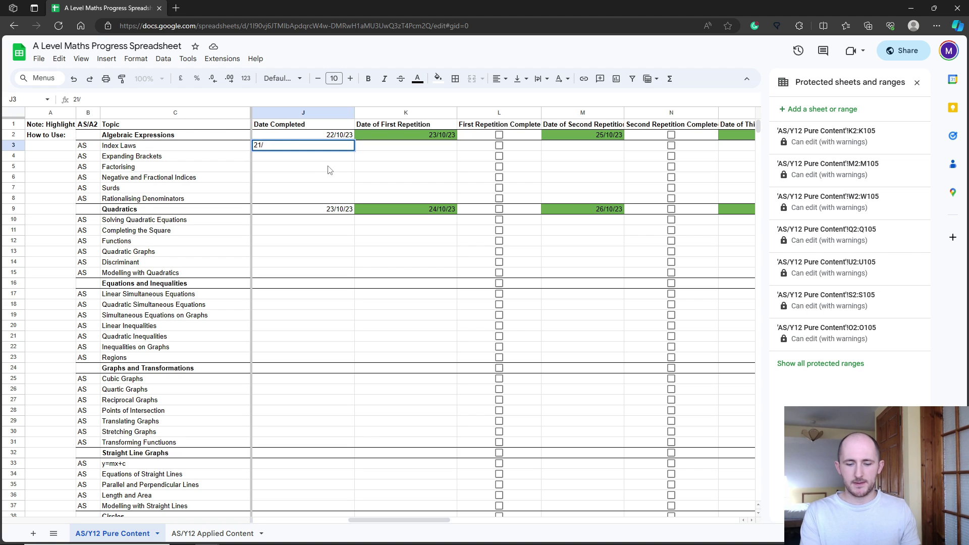
type("10/23")
key("Return")
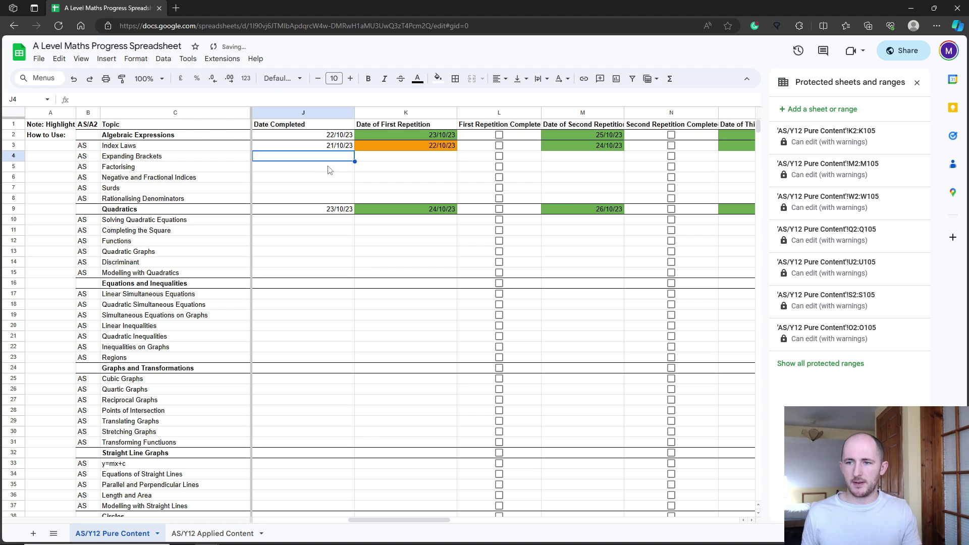
- Inspect the orange 22/10/23 date in K3 and blank K4, then highlight completion dates J2:J10
left_click(437, 149)
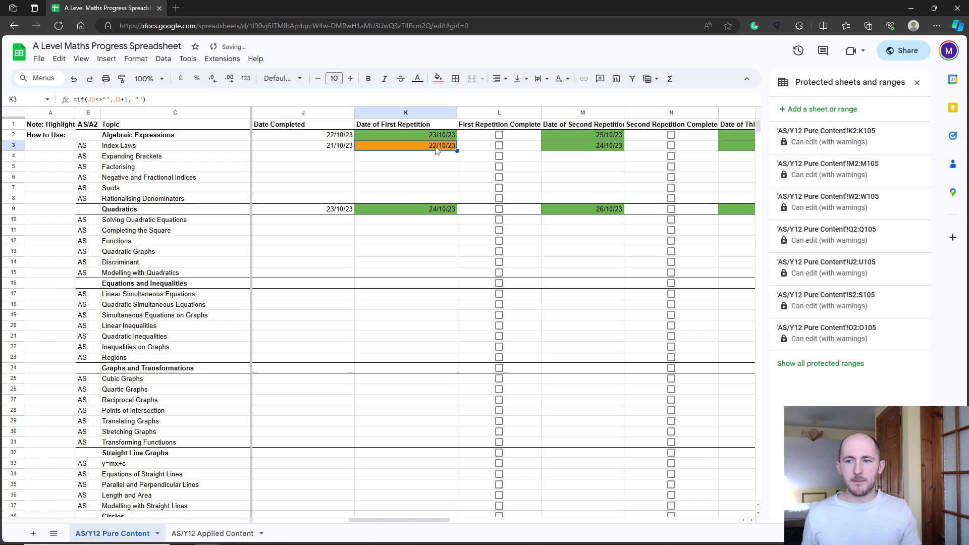
left_click(411, 158)
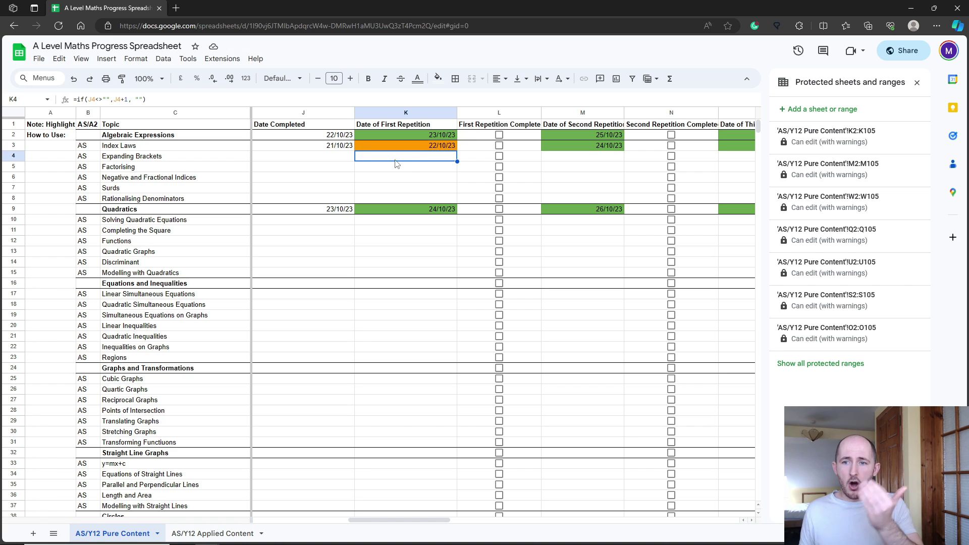
left_click(333, 137)
left_click_drag(333, 139, 336, 220)
left_click(346, 250)
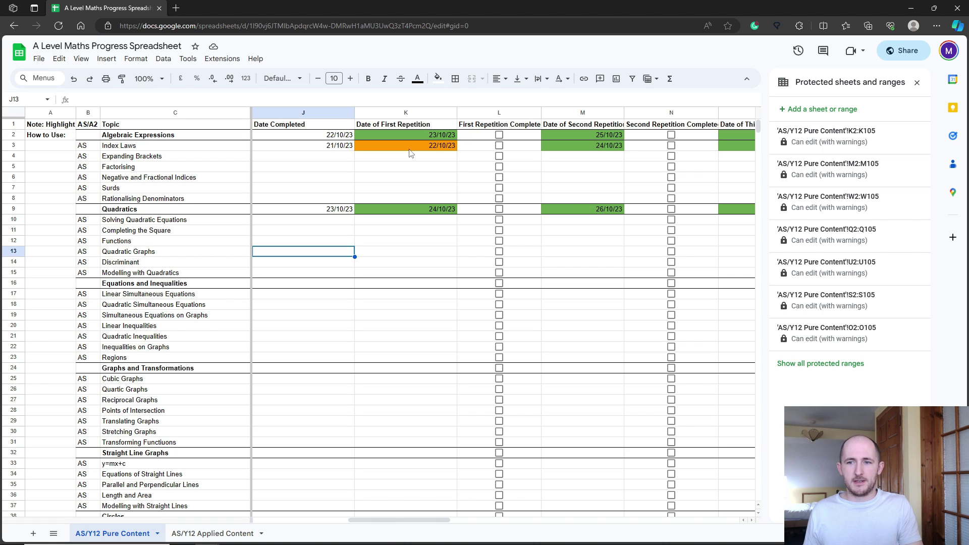
- Enter 19/10/23 in J4 for Expanding Brackets and inspect the K4 and M4 date formulas
left_click(344, 159)
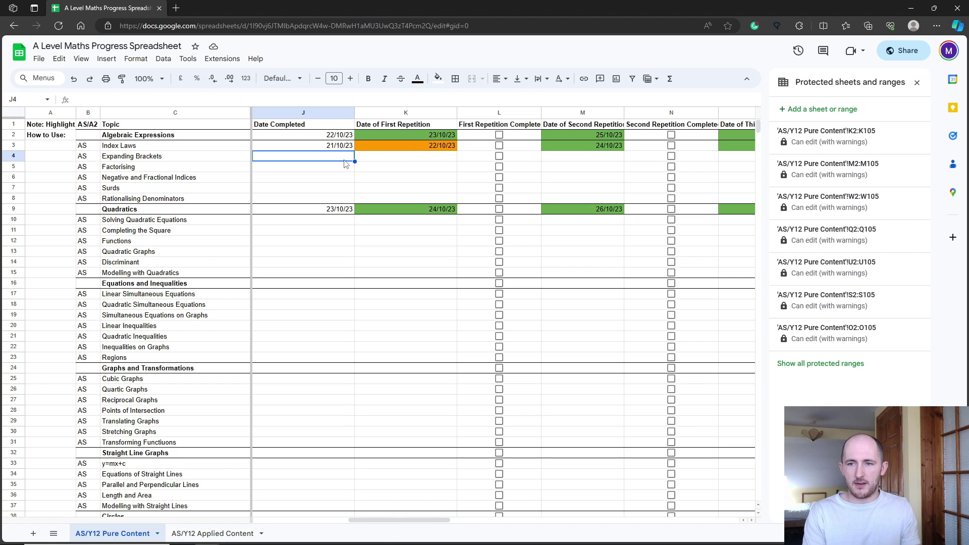
type("19/1")
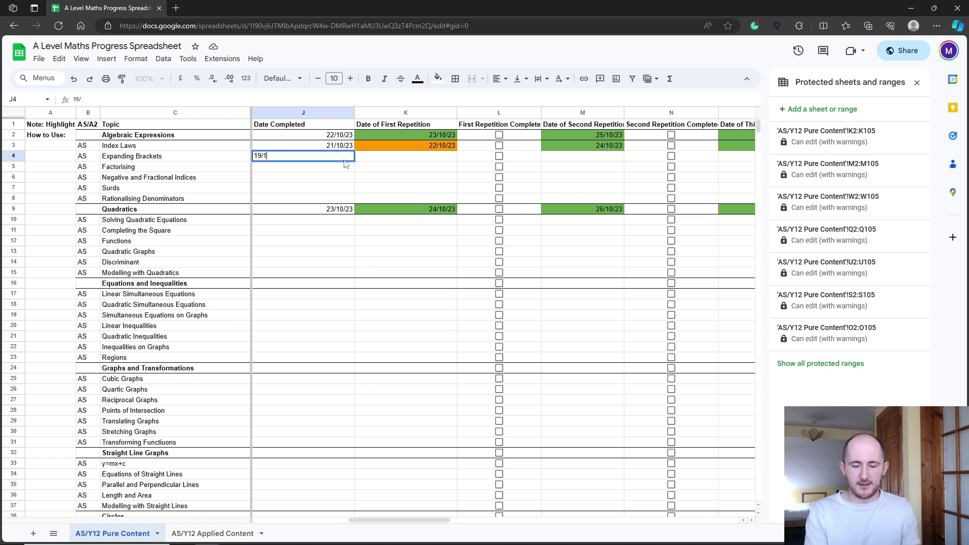
type("0/23")
key("Return")
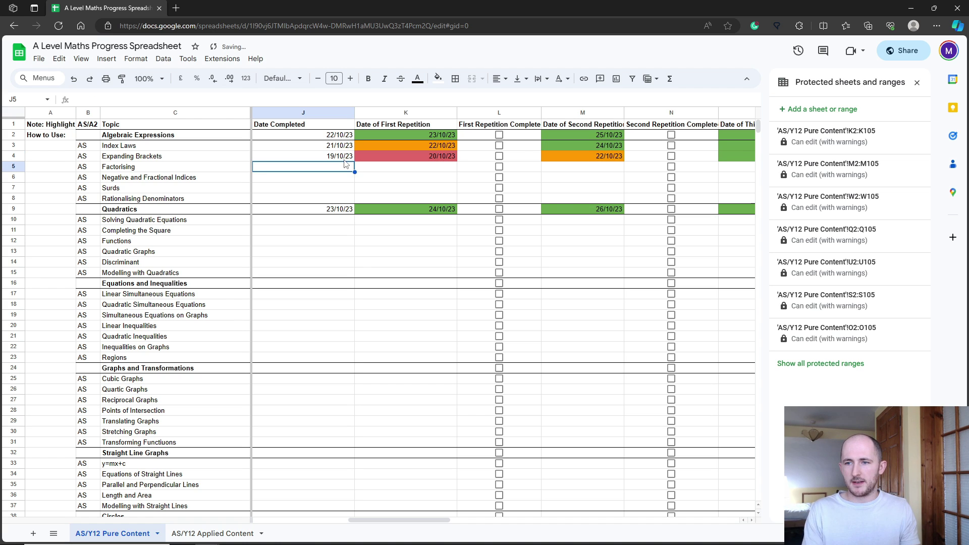
left_click(410, 158)
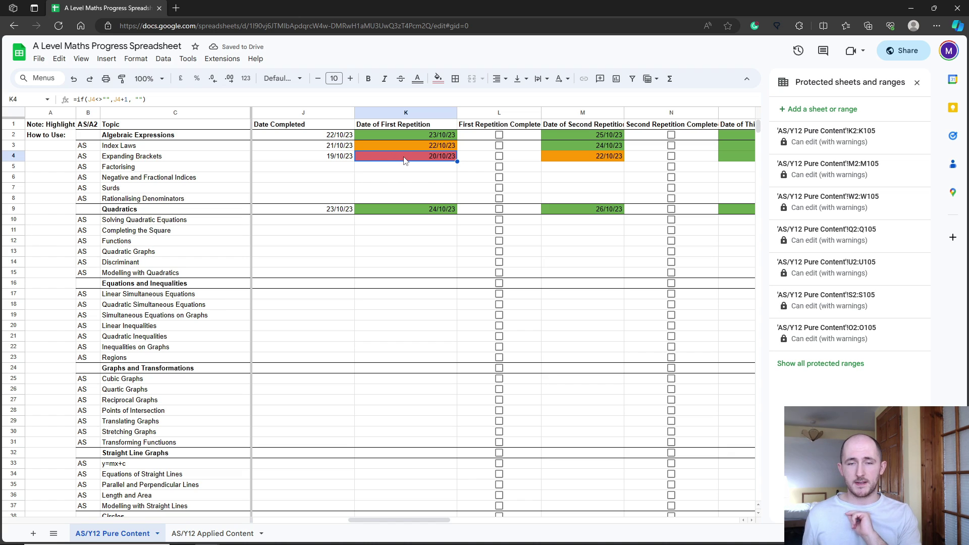
left_click(597, 161)
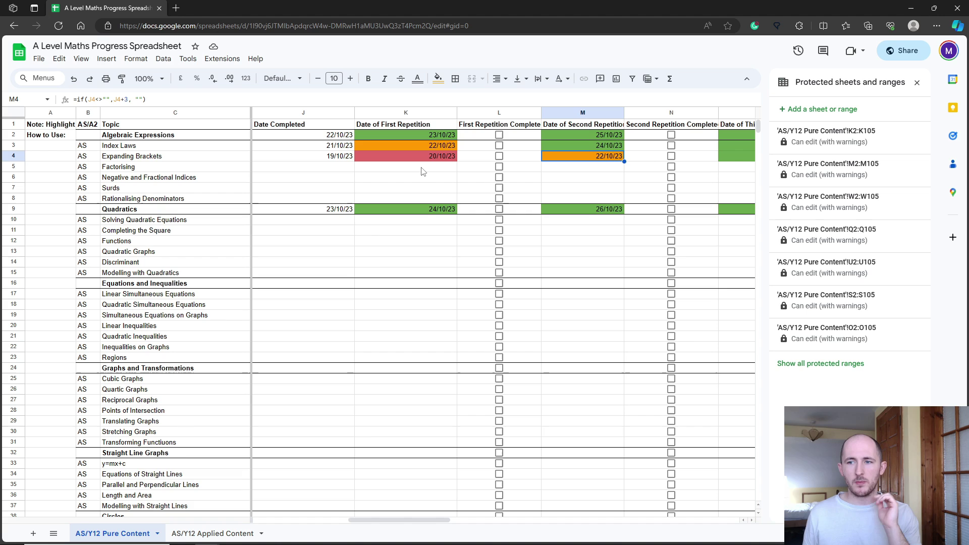
- Tick the repetition-complete checkboxes L3, L4 and N4 to see the dates turn green
left_click(431, 148)
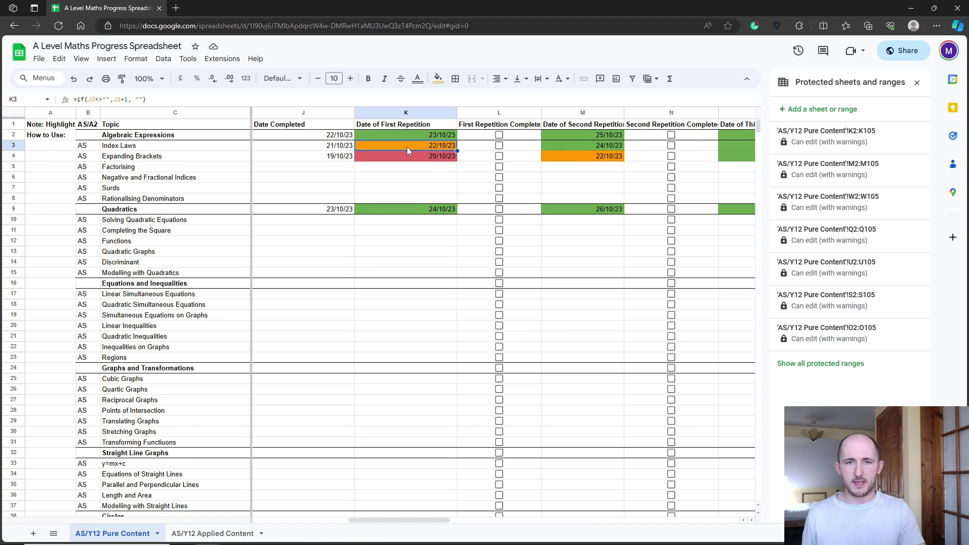
left_click(499, 146)
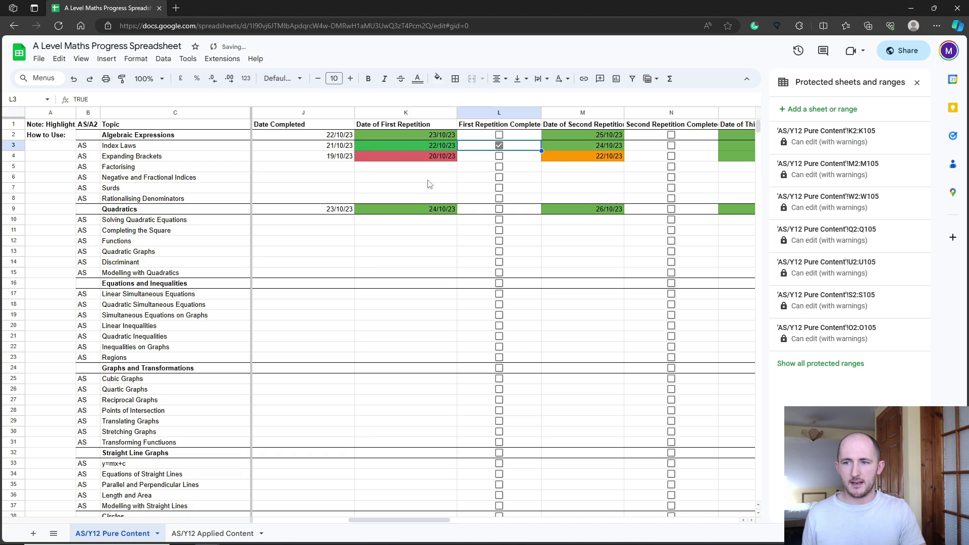
left_click(429, 143)
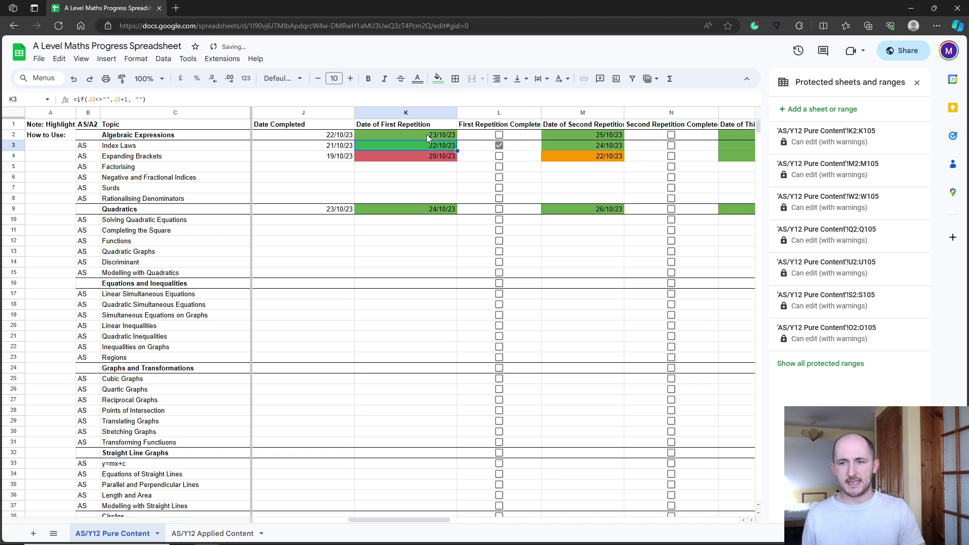
left_click(426, 134)
left_click(391, 146)
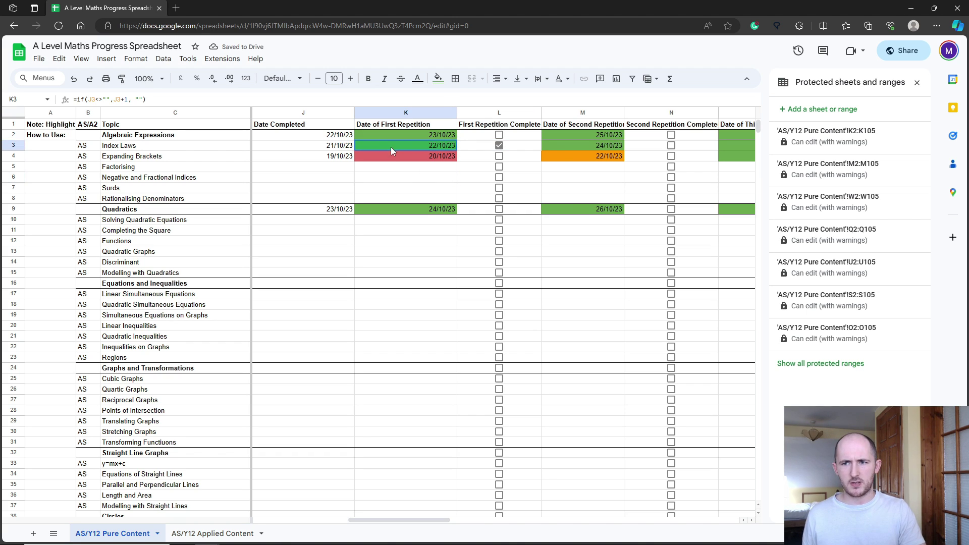
left_click(410, 201)
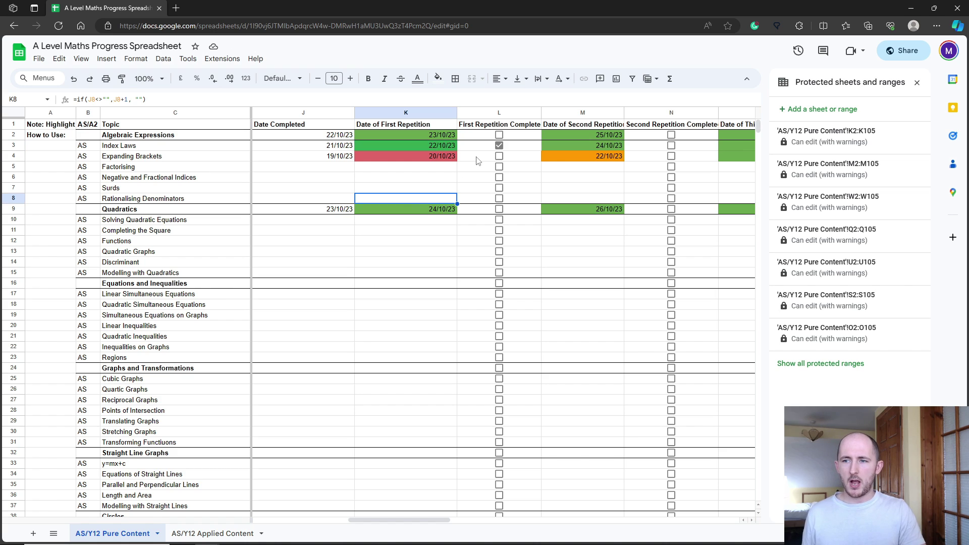
left_click(499, 145)
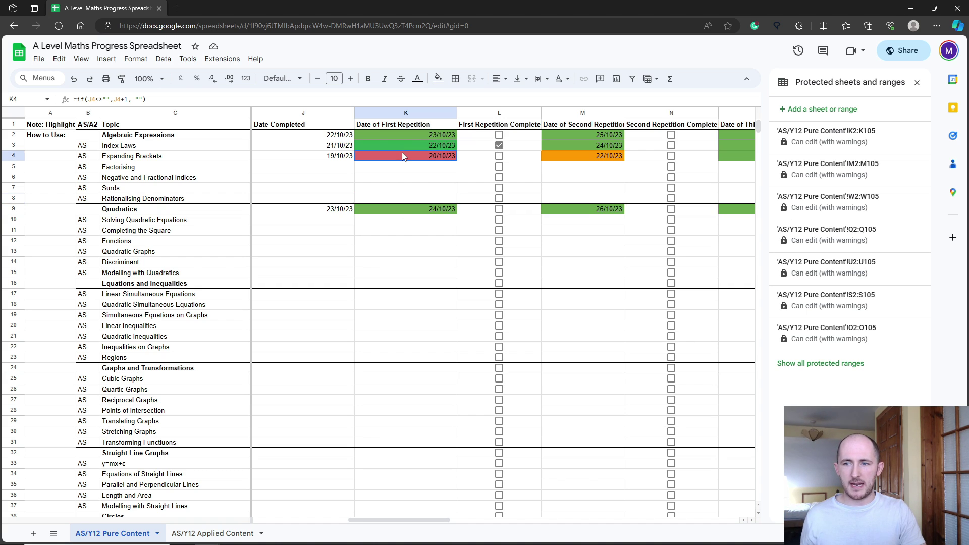
left_click(499, 156)
left_click(586, 157)
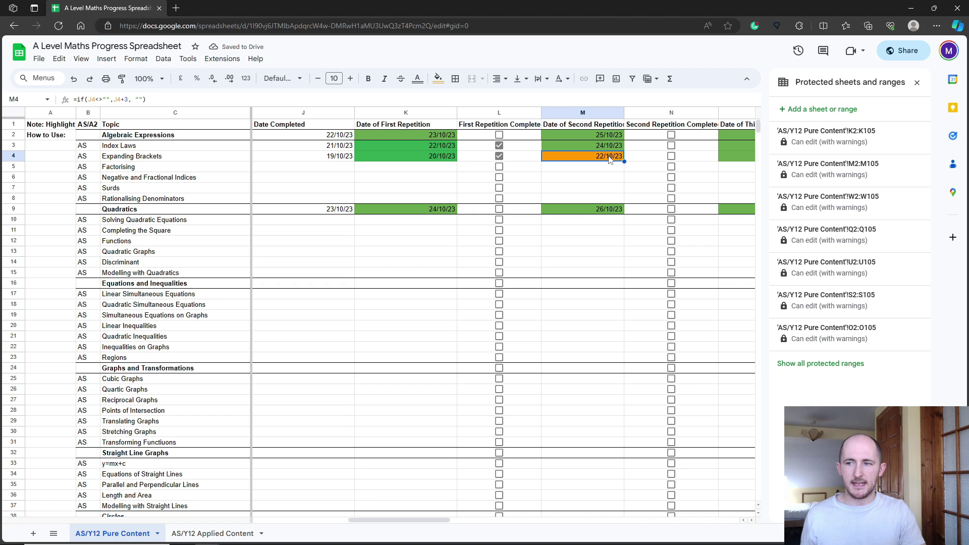
left_click(671, 157)
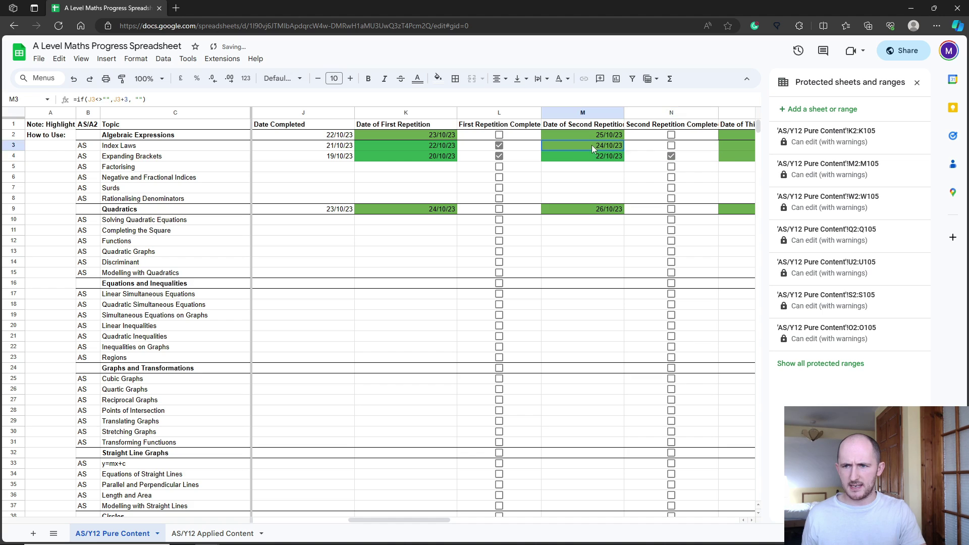
left_click(592, 156)
- Untick those checkboxes and delete the completion dates in J2:J9
left_click(499, 156)
left_click(499, 145)
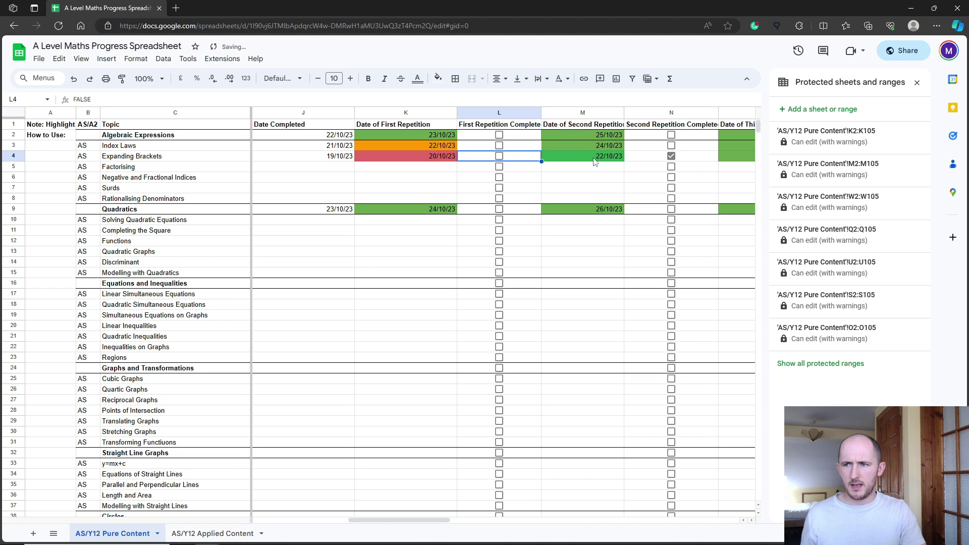
left_click(671, 156)
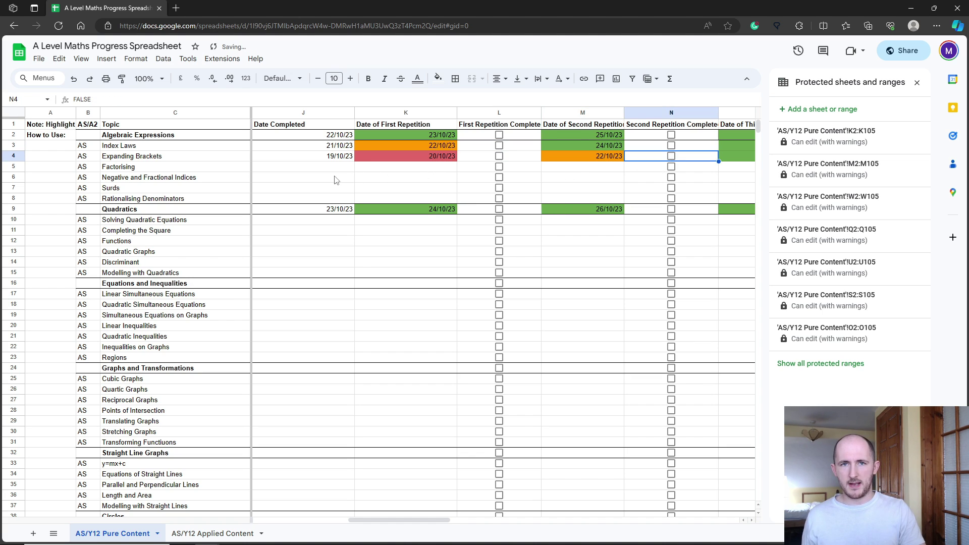
left_click_drag(335, 135, 327, 211)
key("Delete")
left_click(329, 262)
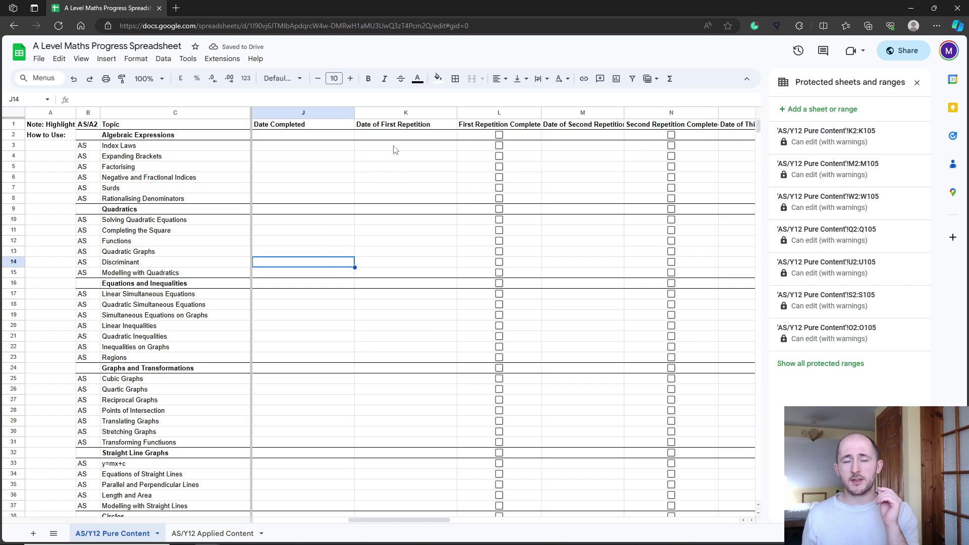
left_click(372, 136)
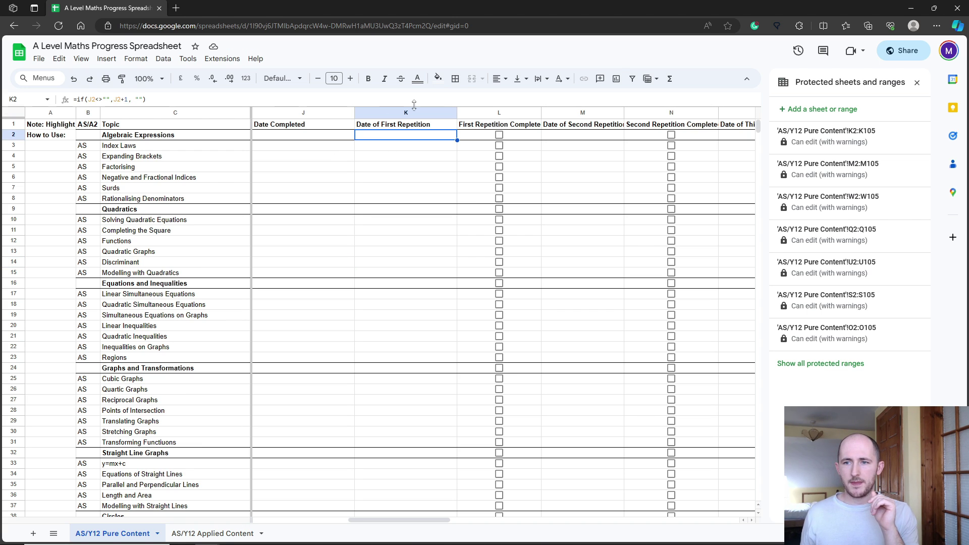
double_click(124, 99)
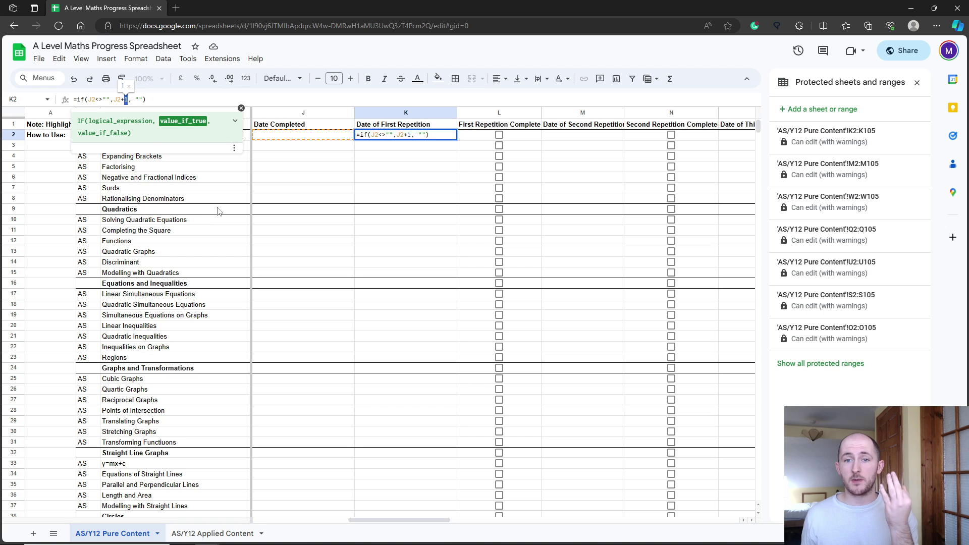
left_click(572, 136)
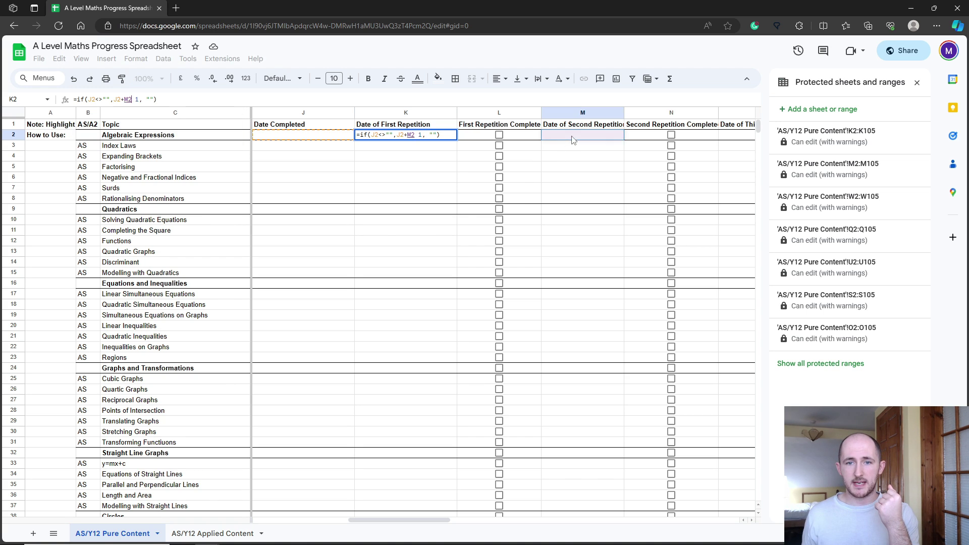
left_click(408, 191)
key("Escape")
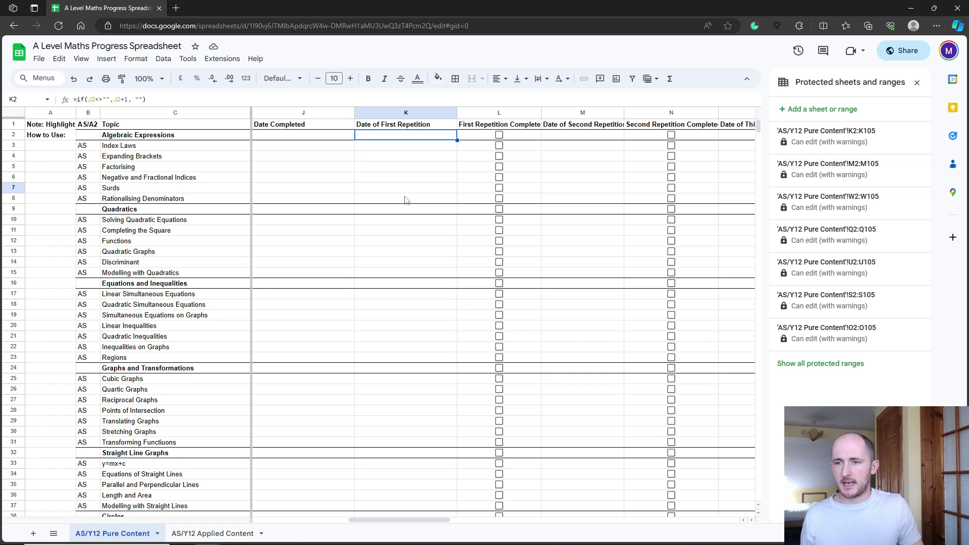
left_click(573, 136)
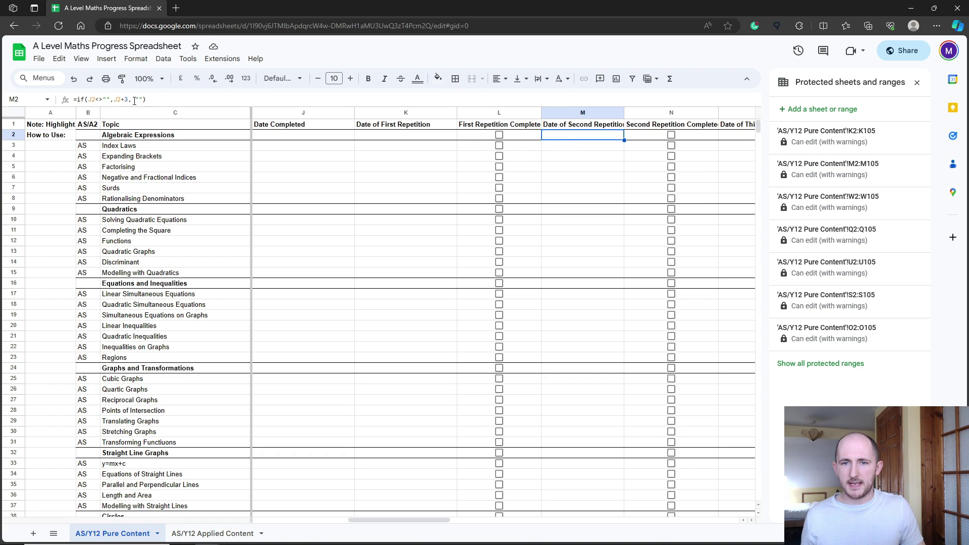
left_click(734, 136)
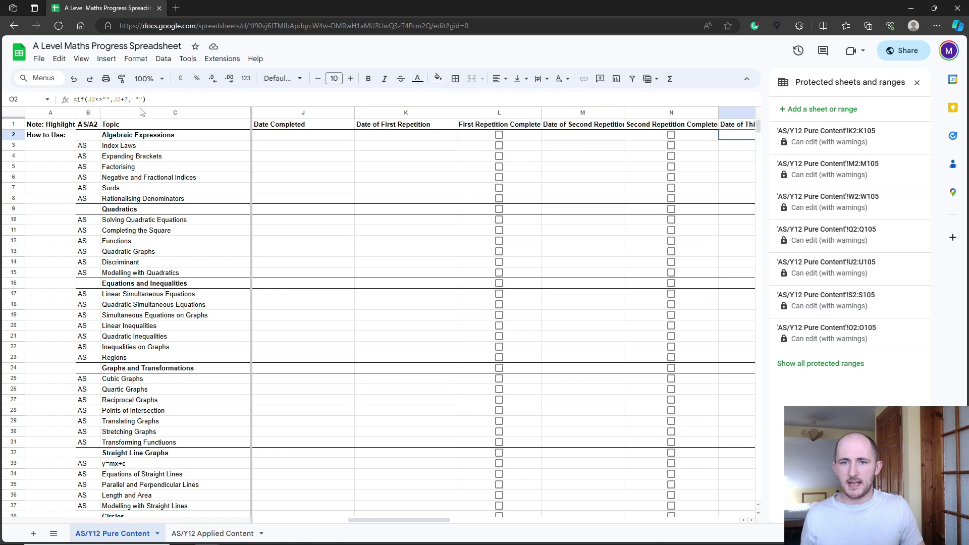
left_click(751, 521)
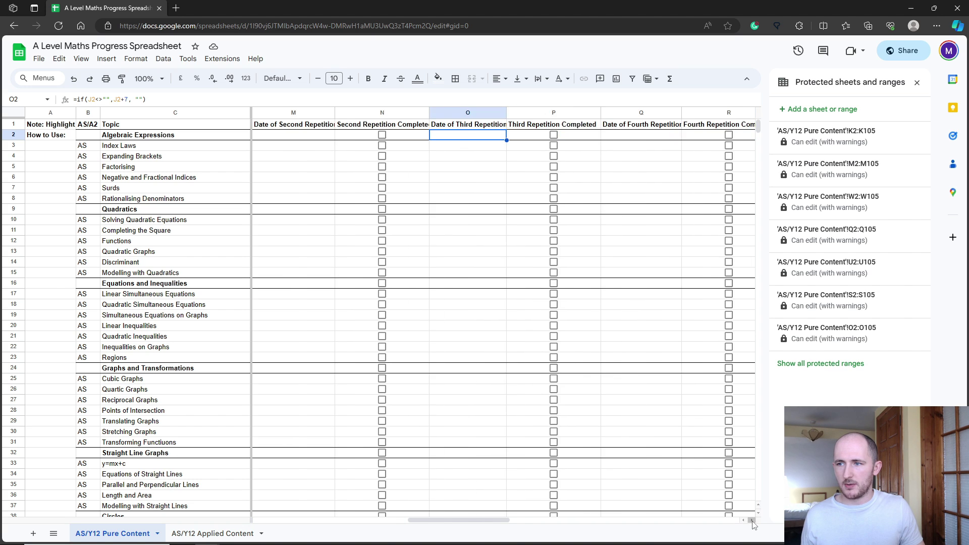
left_click(752, 521)
left_click(648, 137)
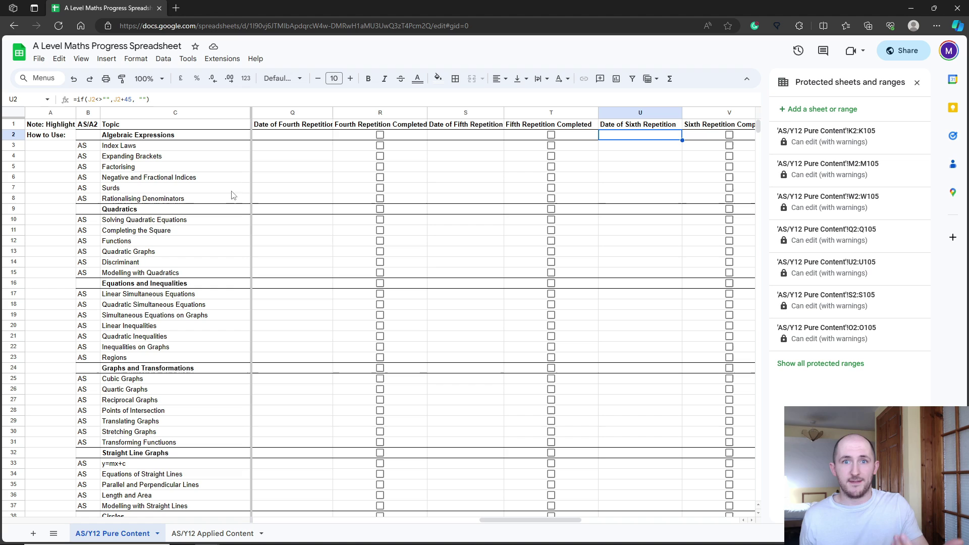
left_click(752, 521)
left_click(752, 521)
left_click(646, 138)
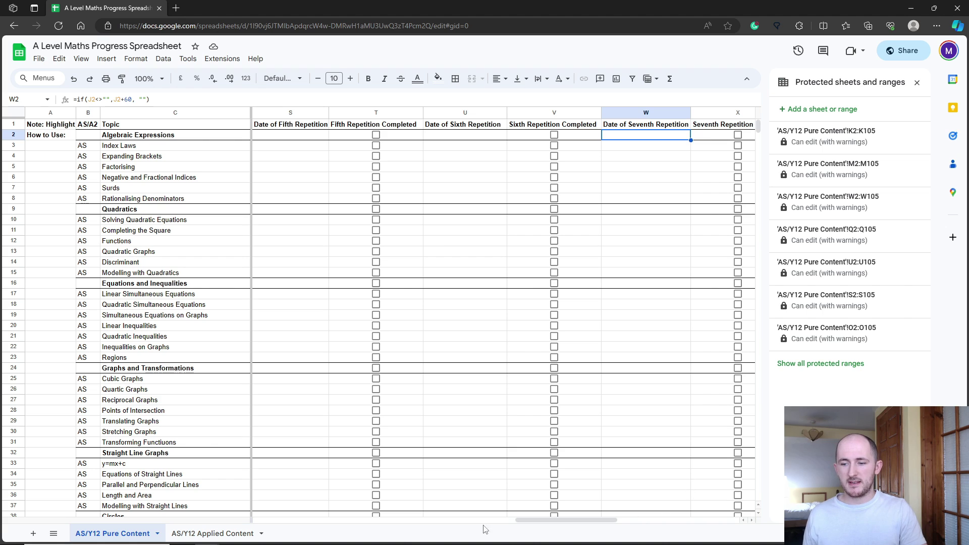
left_click(743, 520)
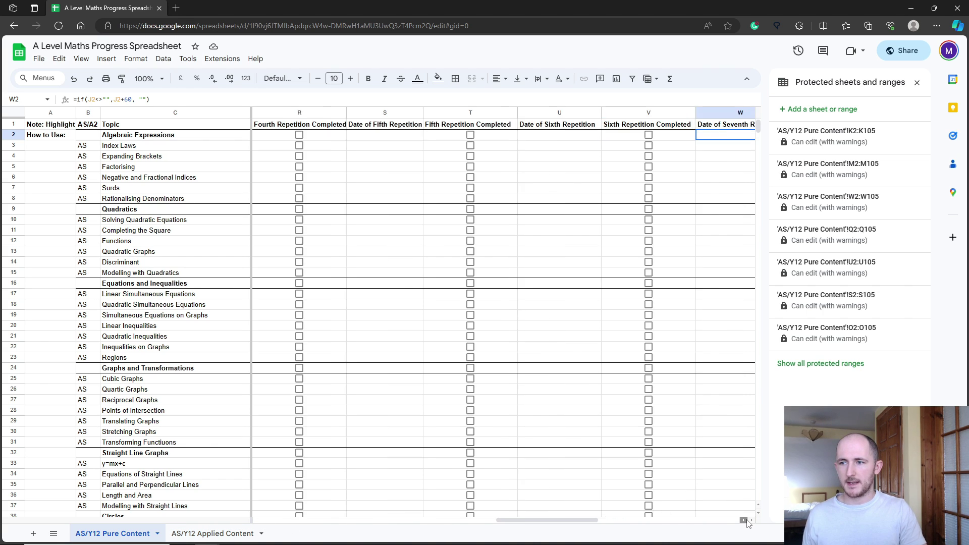
left_click(744, 521)
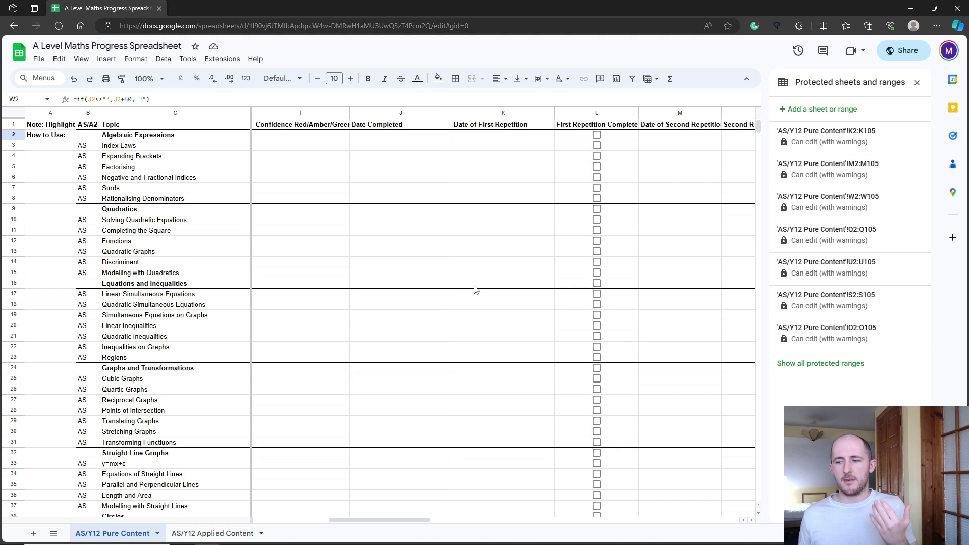
left_click(752, 520)
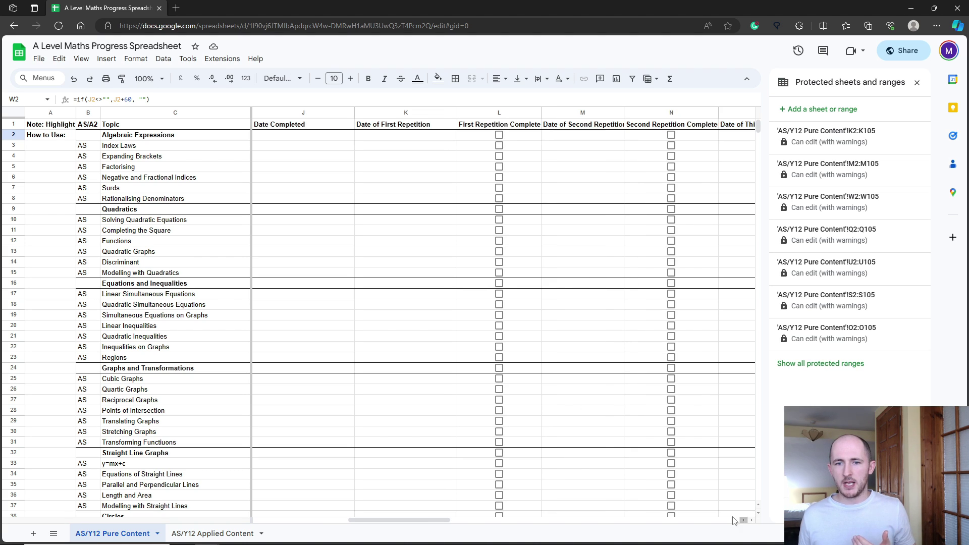
left_click_drag(150, 137, 155, 200)
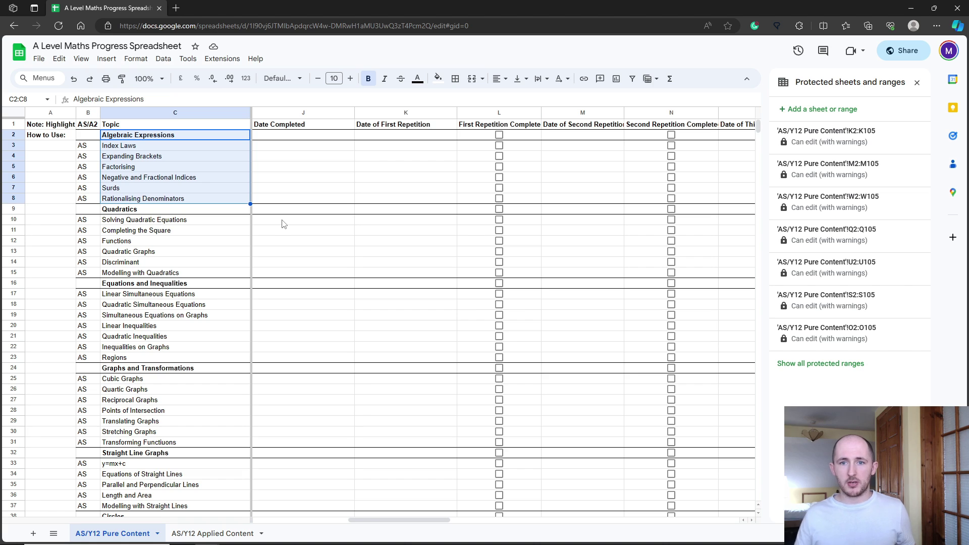
left_click(171, 150)
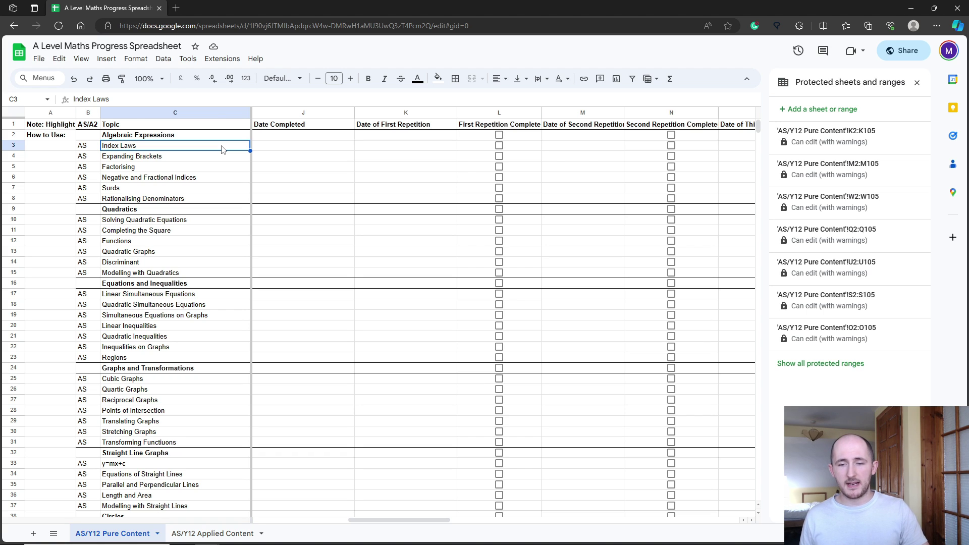
left_click(277, 148)
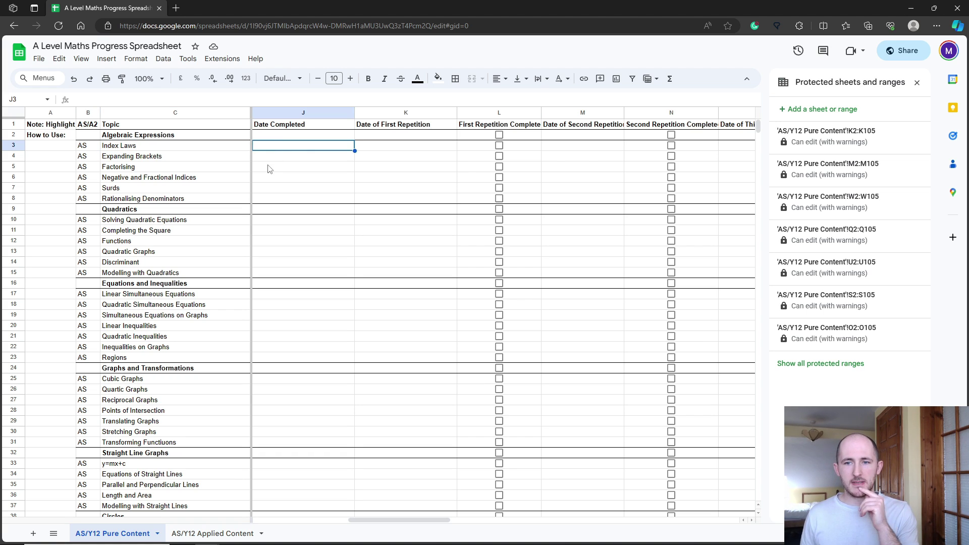
left_click(390, 149)
left_click(575, 151)
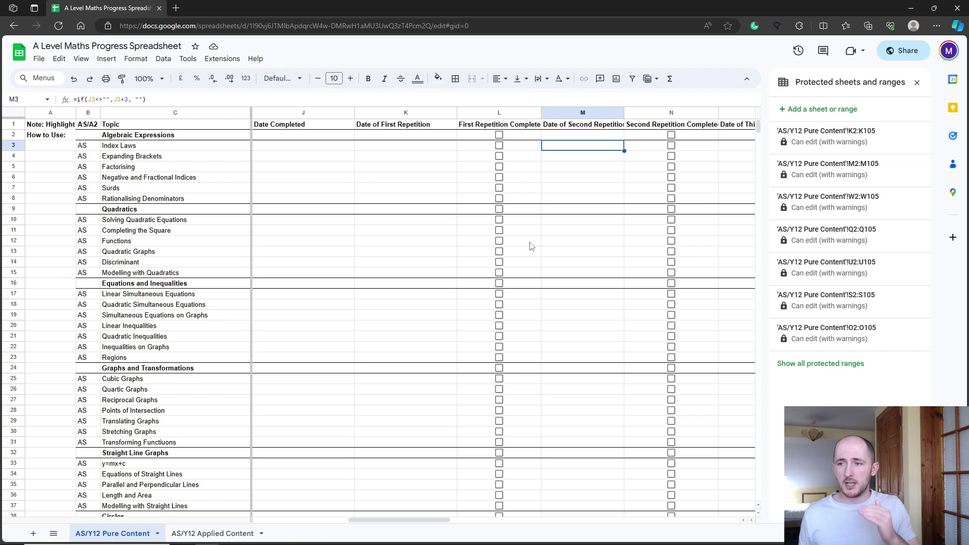
- Try typing into the protected first-repetition date in K3 to trigger the warning
left_click(408, 145)
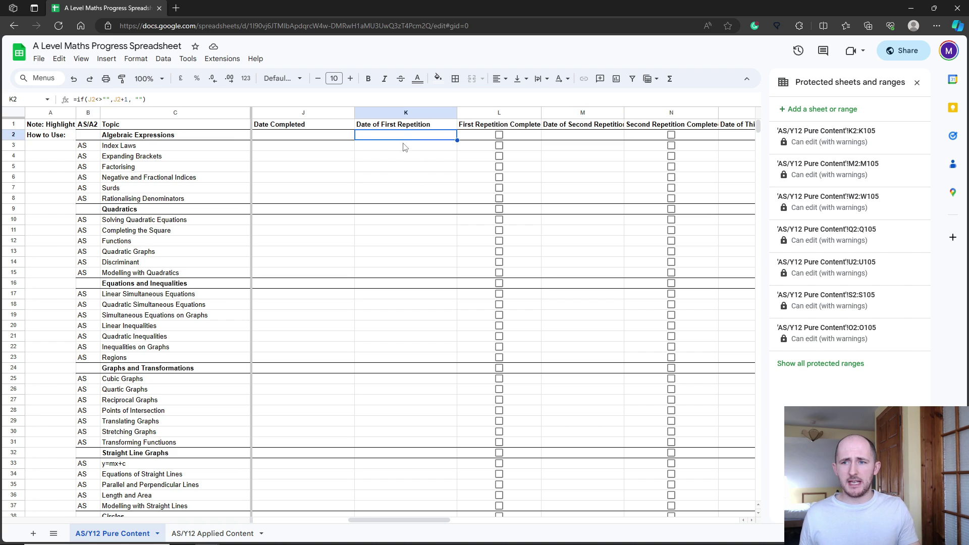
type("d")
left_click(406, 199)
- Select the protected repetition date cells, cancel the edit, and close the protected ranges panel
left_click_drag(405, 200, 404, 240)
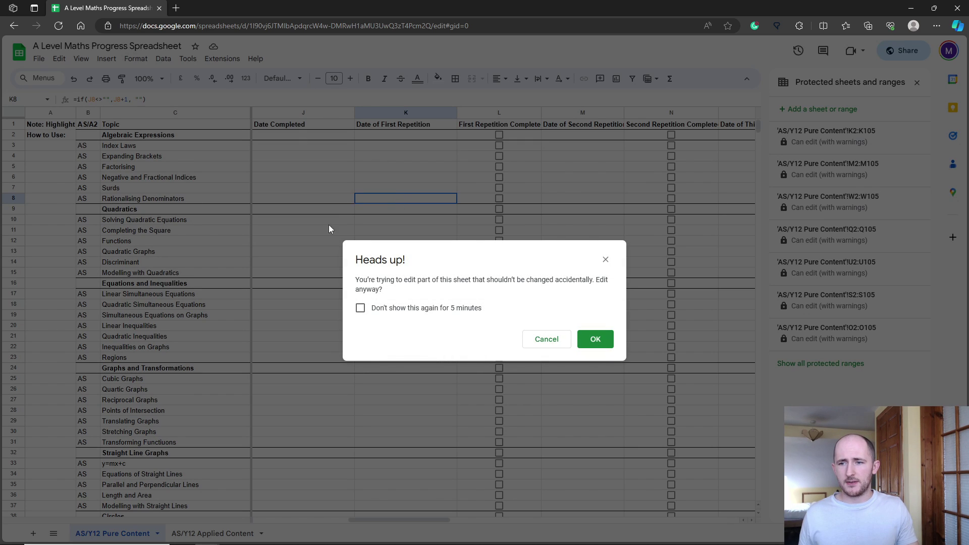
left_click_drag(395, 203, 480, 295)
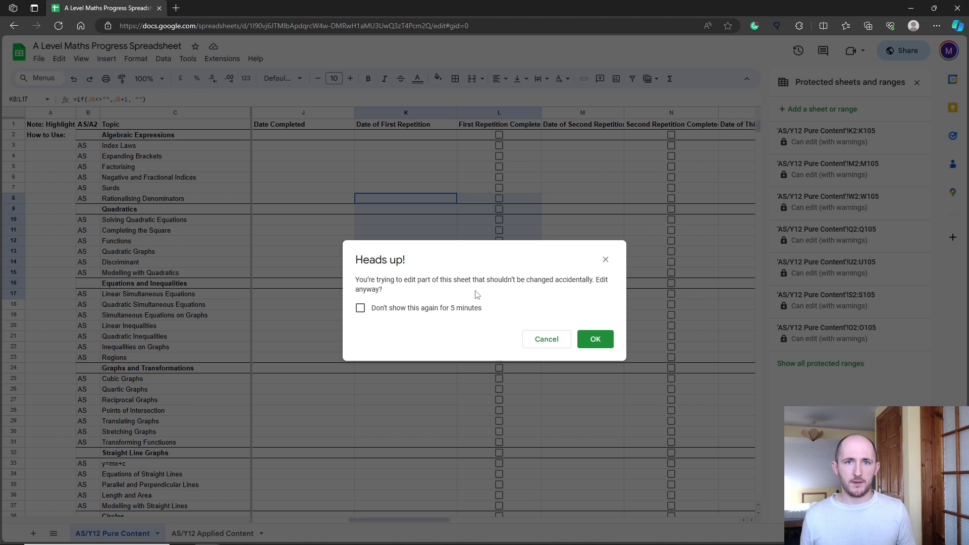
left_click_drag(477, 294, 549, 351)
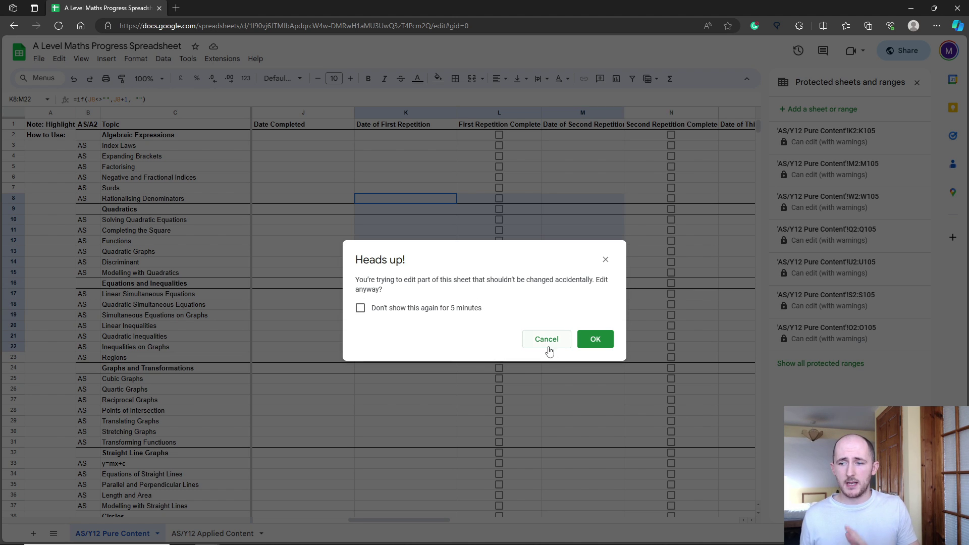
left_click(547, 339)
left_click(417, 169)
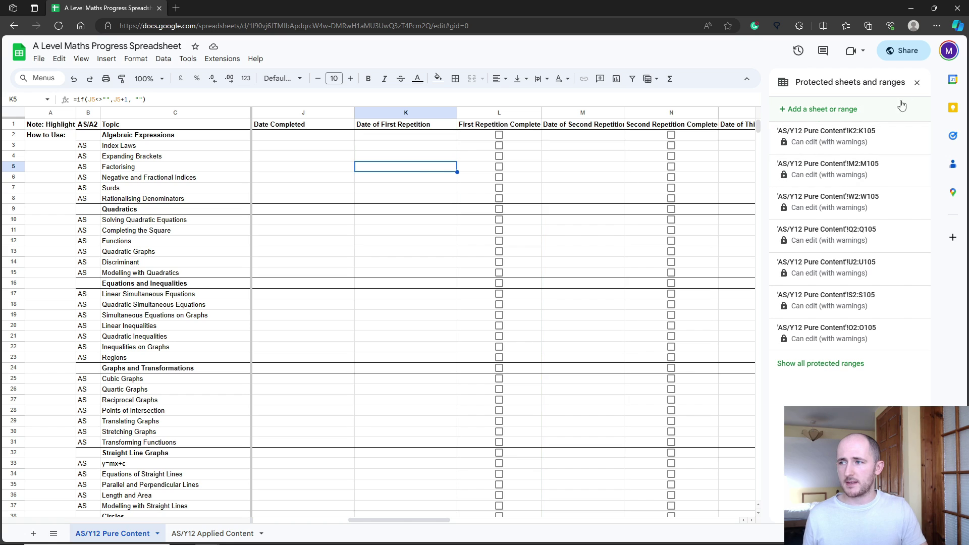
left_click(917, 82)
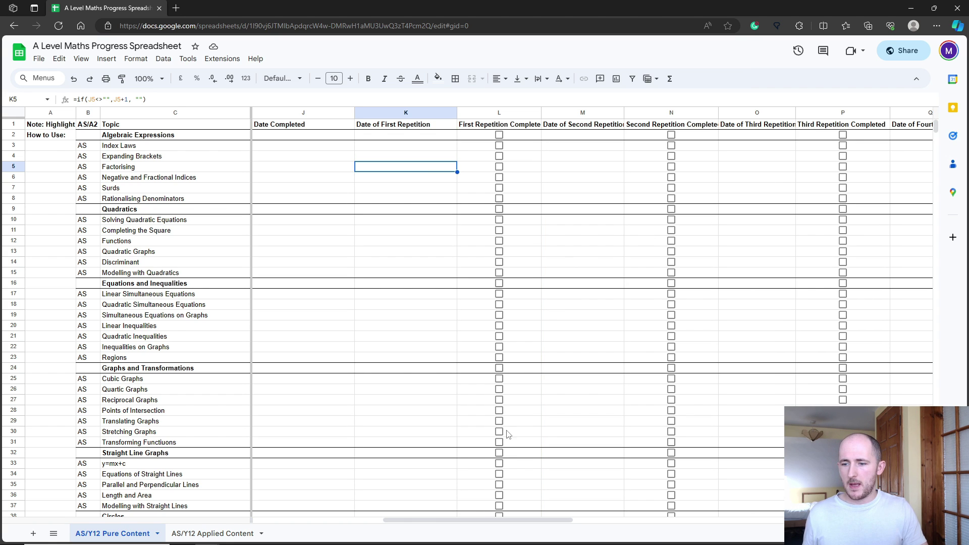
left_click(214, 535)
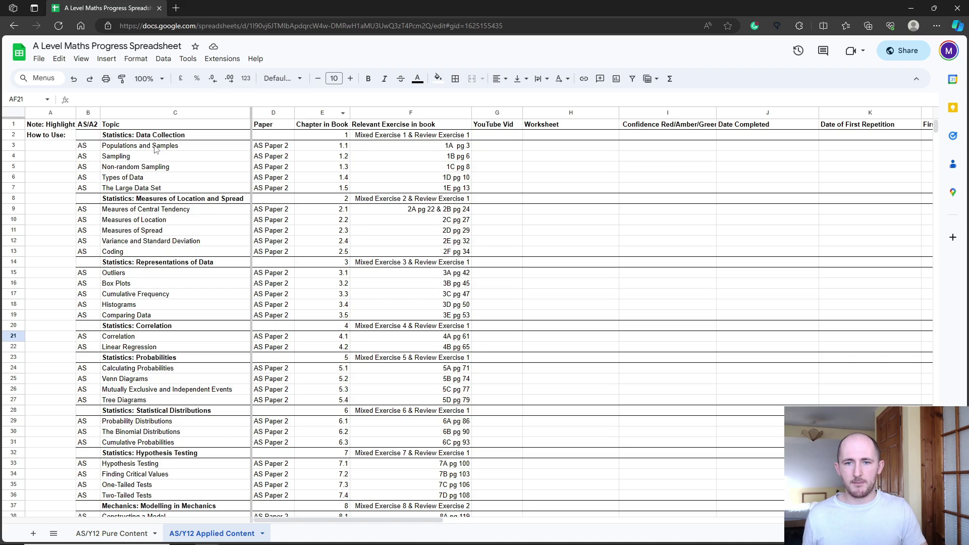
scroll(154, 167, "down", 7)
scroll(124, 260, "down", 4)
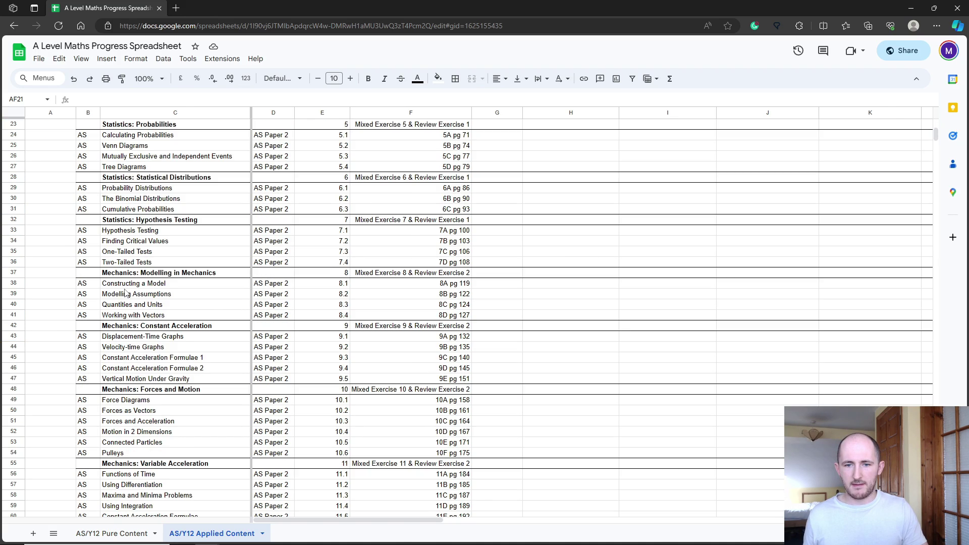
scroll(240, 476, "up", 10)
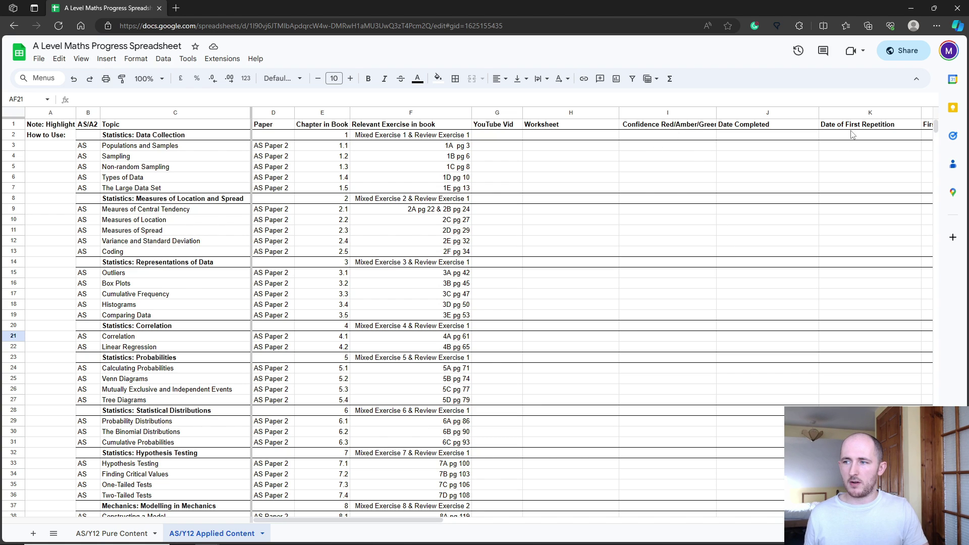
left_click(854, 127)
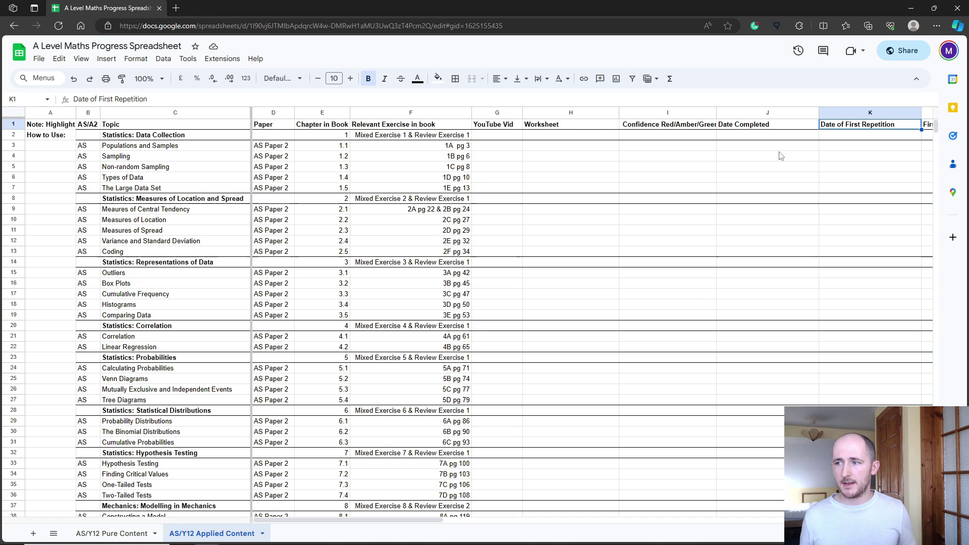
left_click(424, 515)
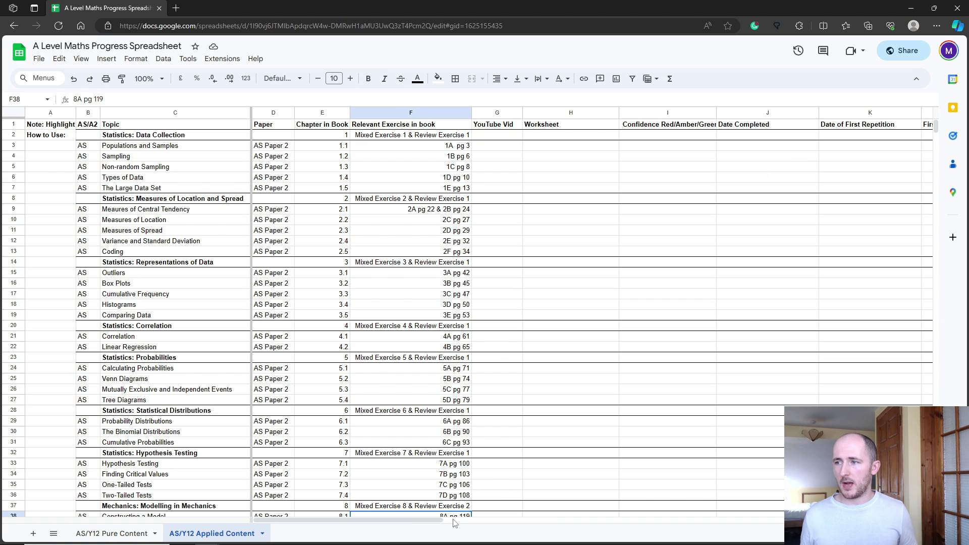
scroll(504, 303, "right", 2)
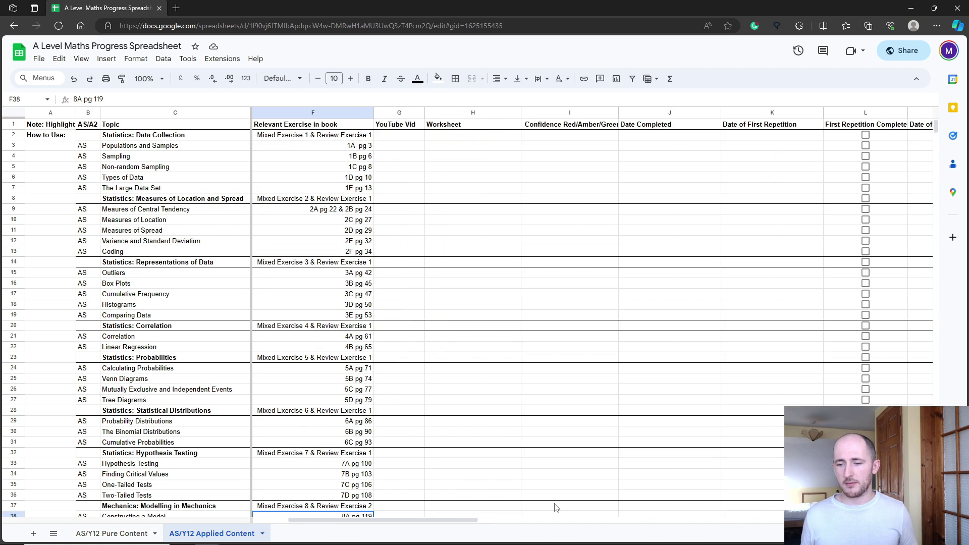
left_click_drag(458, 520, 423, 520)
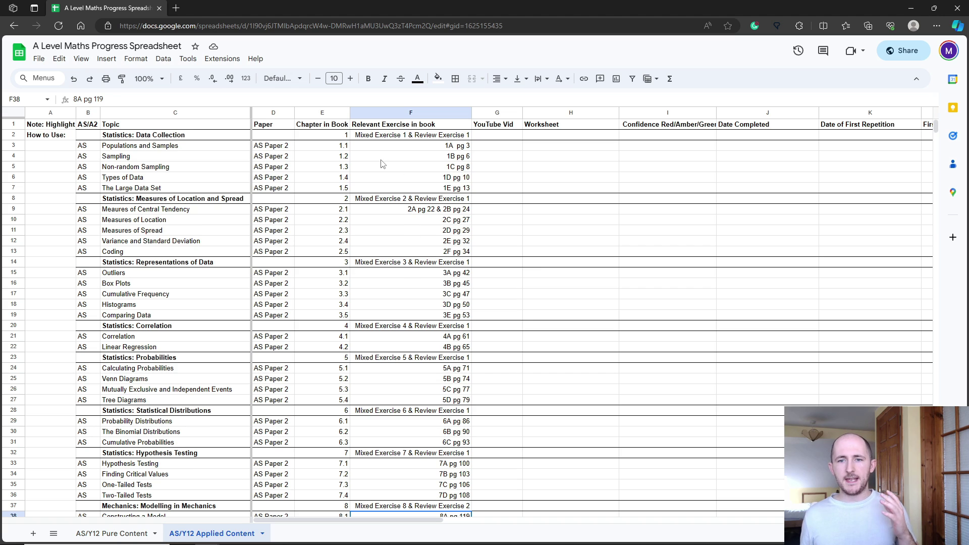
left_click(484, 149)
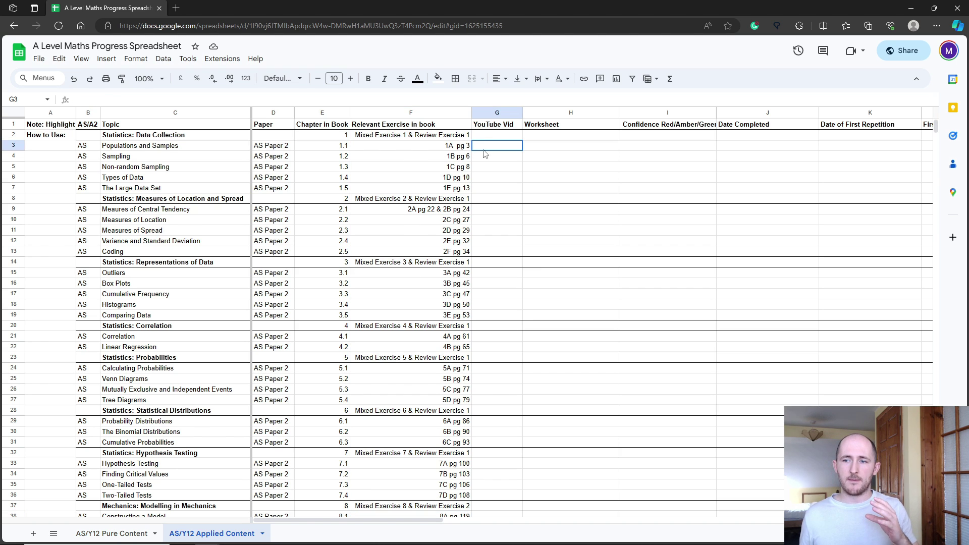
left_click_drag(484, 153, 489, 252)
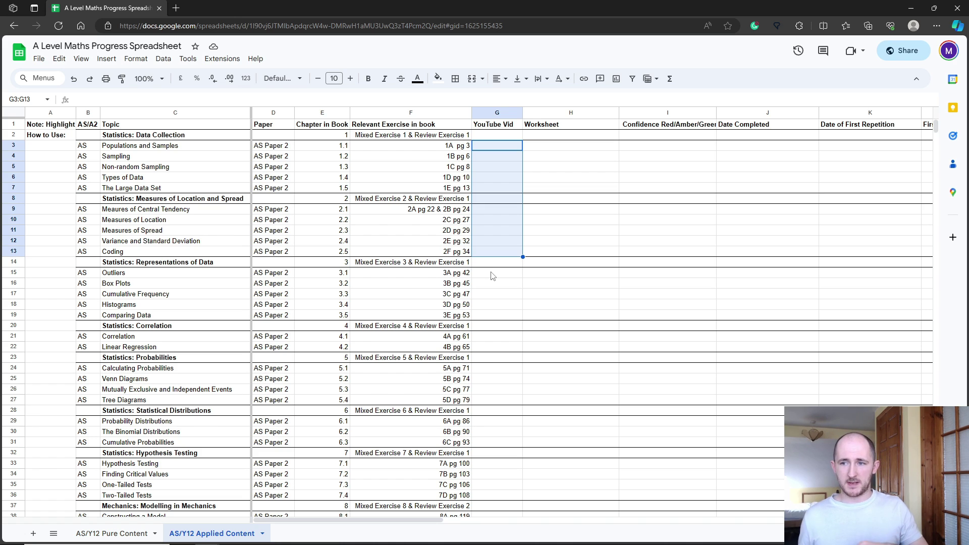
scroll(494, 275, "down", 5)
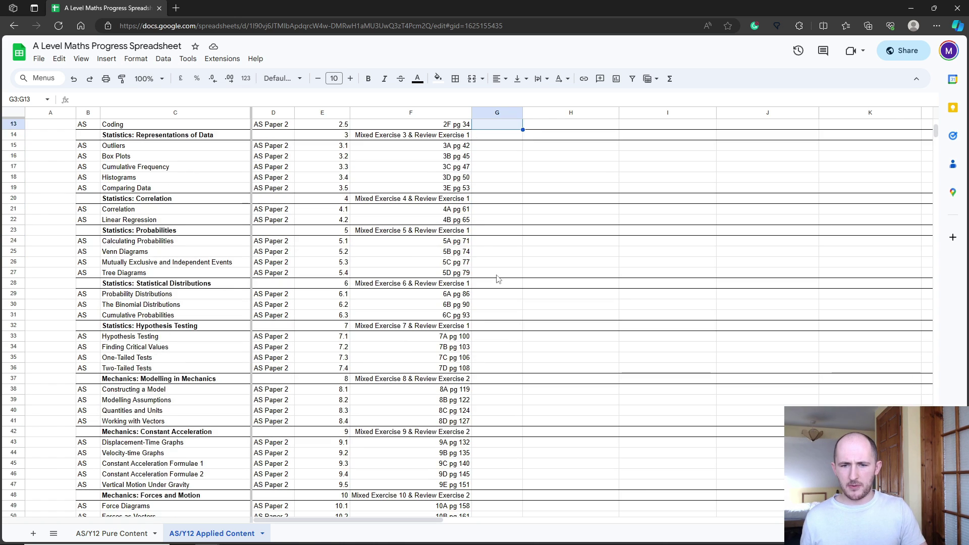
scroll(138, 430, "down", 3)
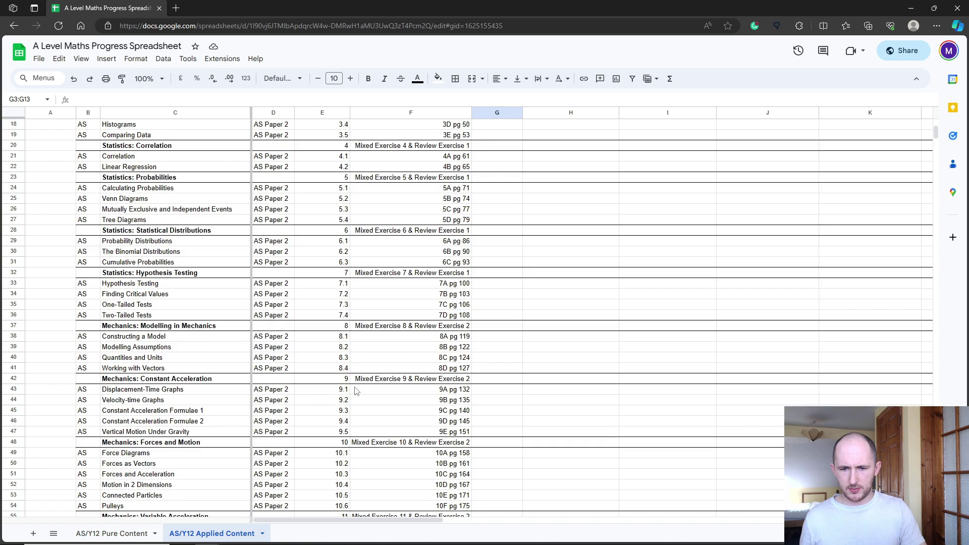
left_click_drag(129, 423, 581, 425)
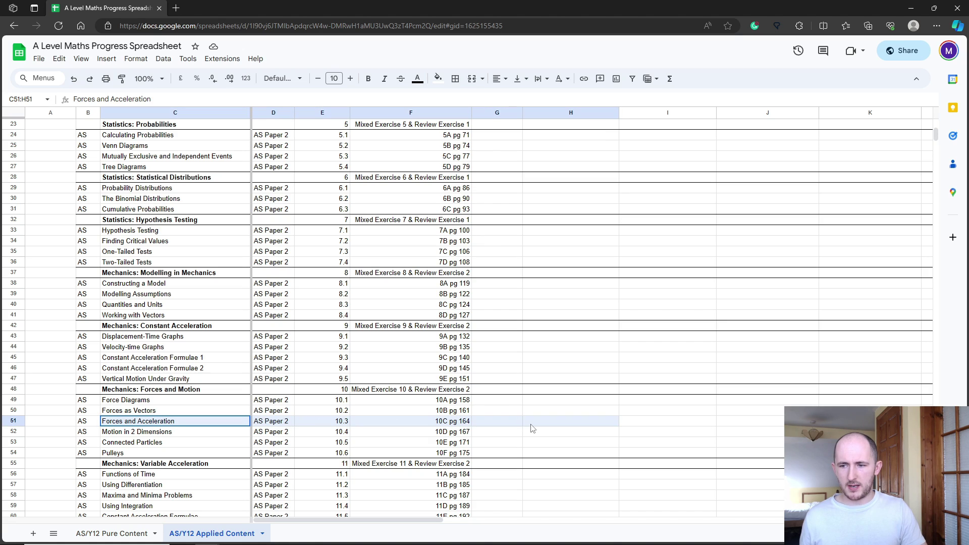
scroll(528, 423, "up", 7)
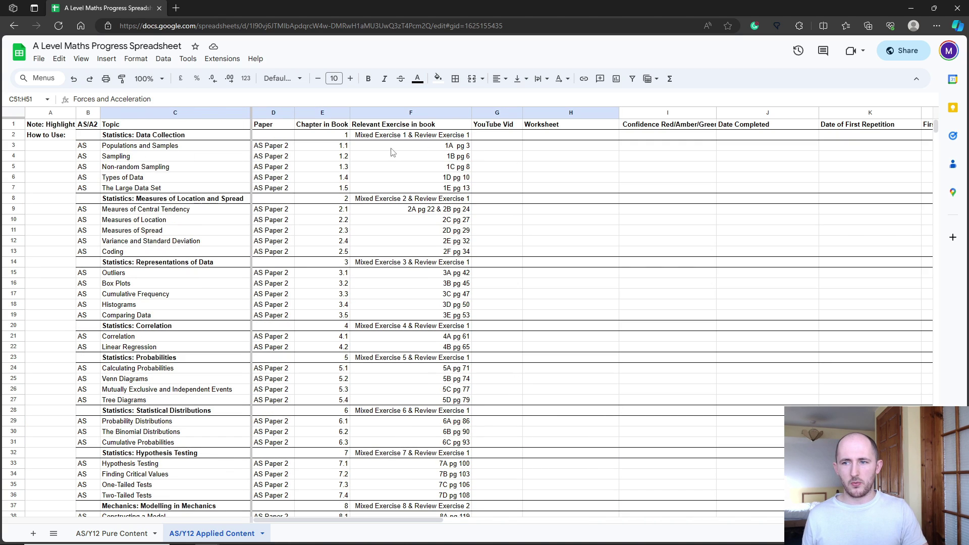
scroll(392, 152, "down", 2)
scroll(379, 477, "down", 6)
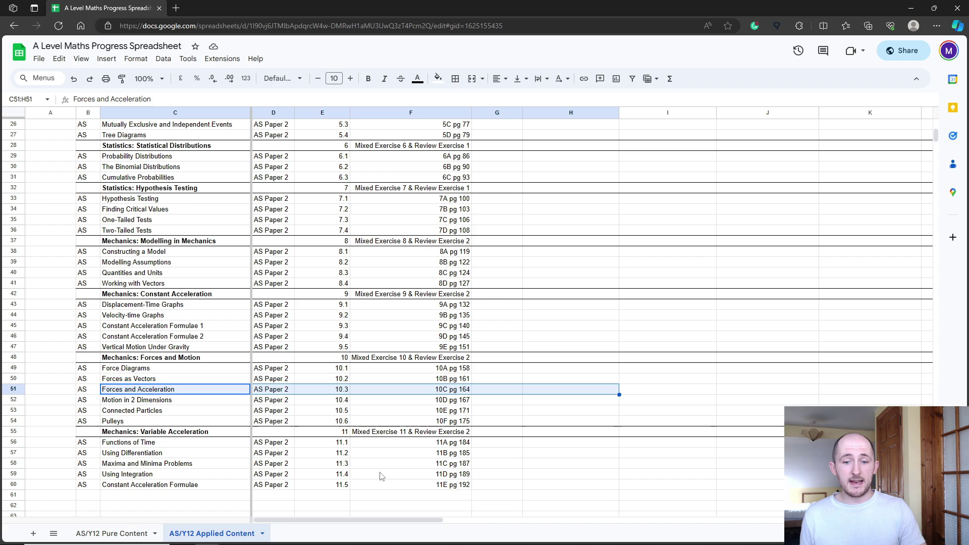
left_click(14, 390)
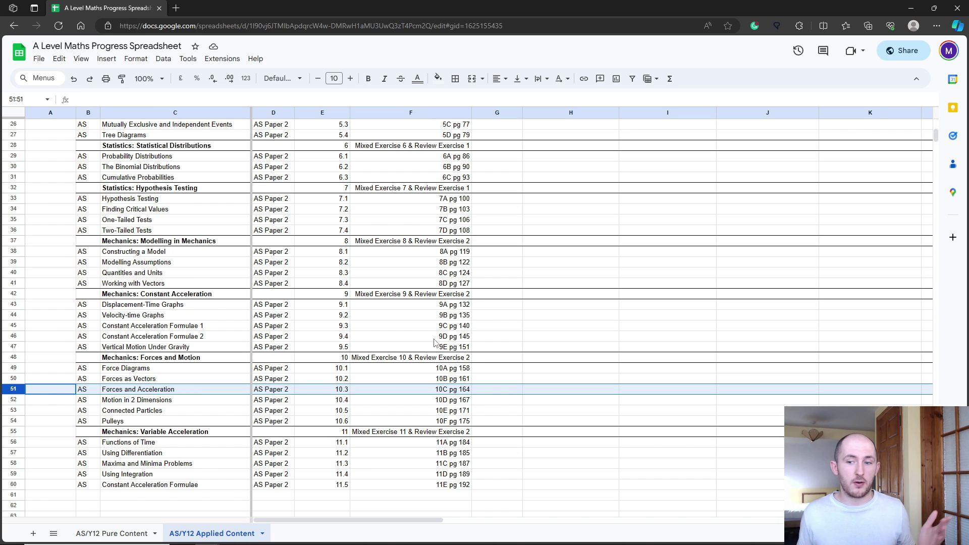
scroll(523, 359, "down", 3)
scroll(524, 358, "up", 12)
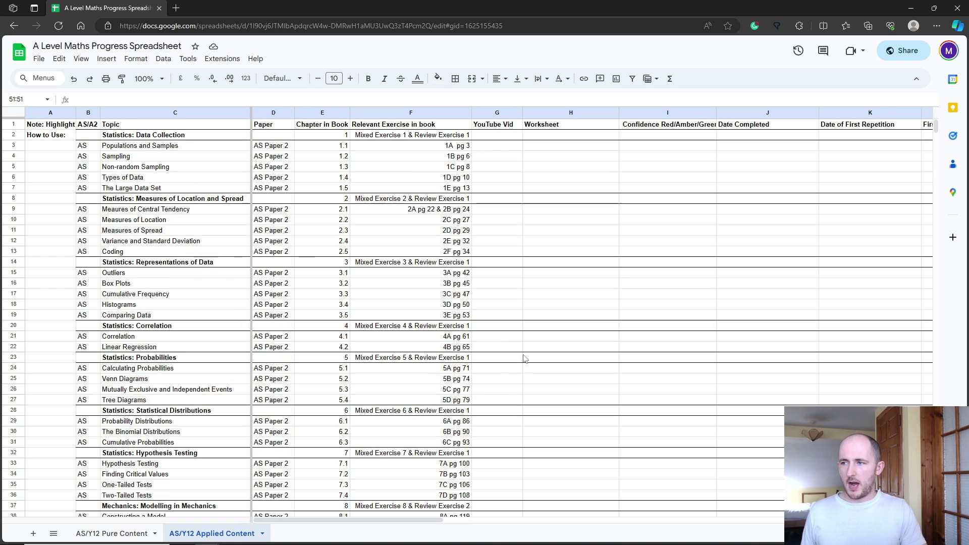
left_click(113, 534)
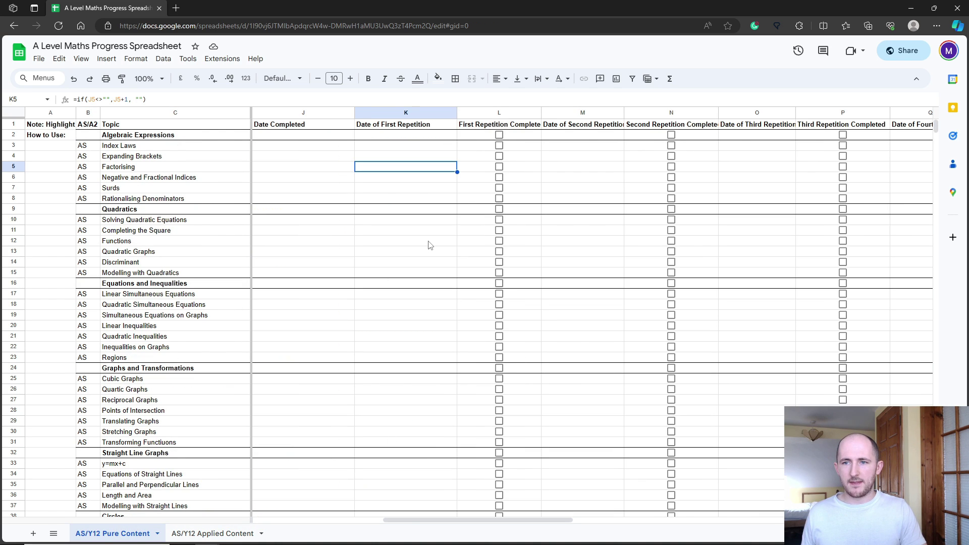
left_click(305, 177)
left_click(39, 58)
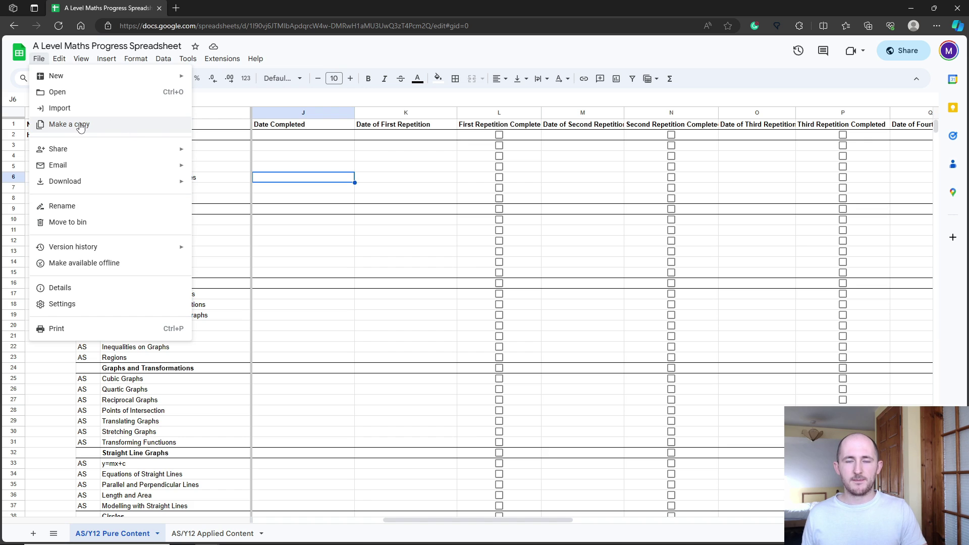
left_click(299, 170)
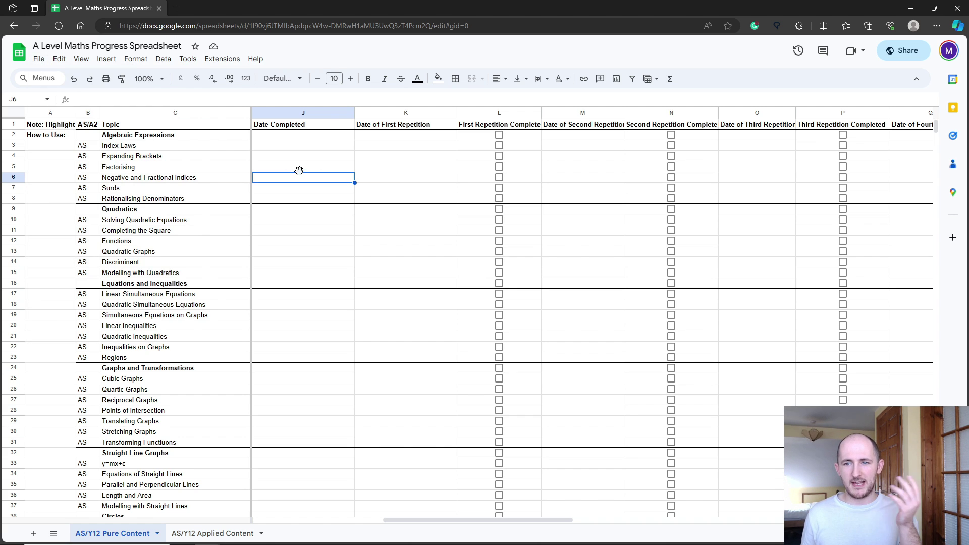
left_click(309, 199)
left_click_drag(464, 520, 334, 520)
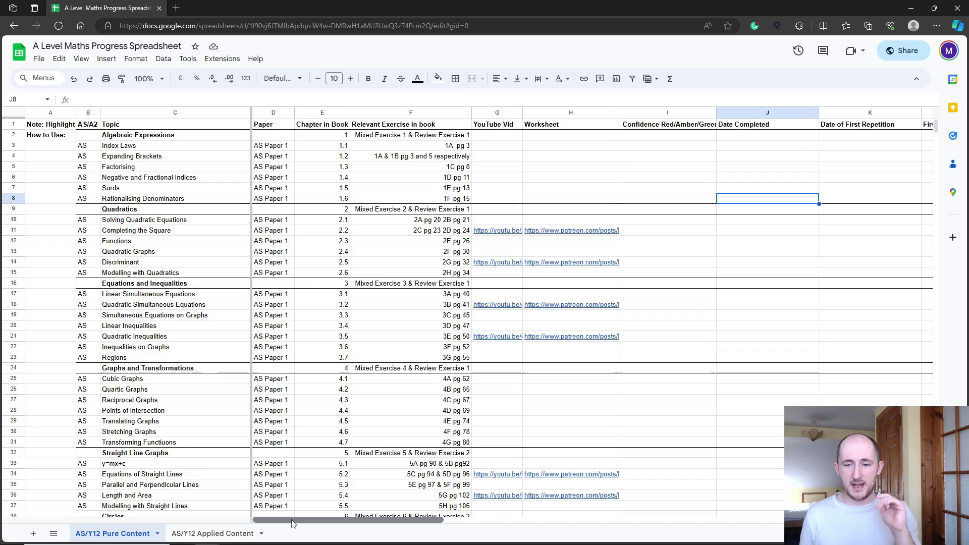
scroll(376, 296, "down", 19)
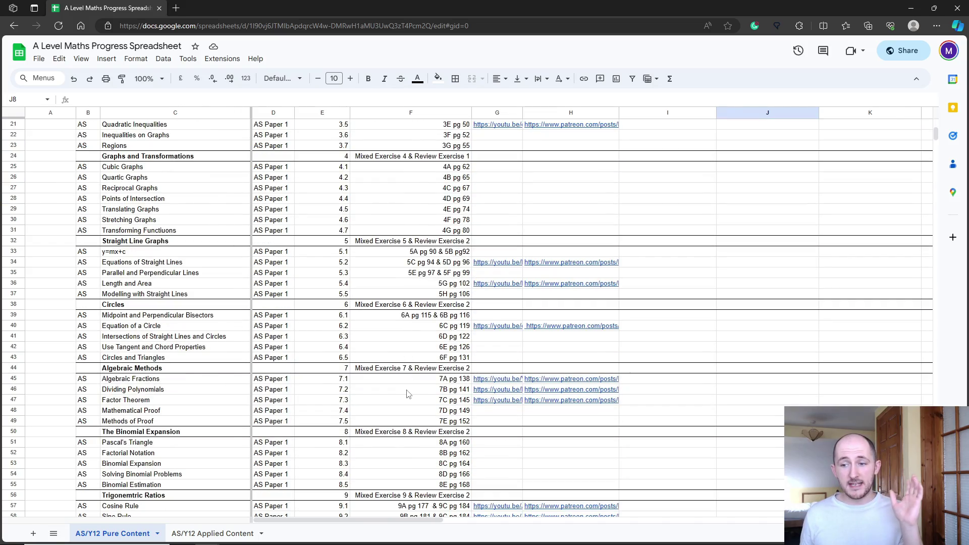
scroll(409, 393, "down", 5)
scroll(409, 393, "up", 20)
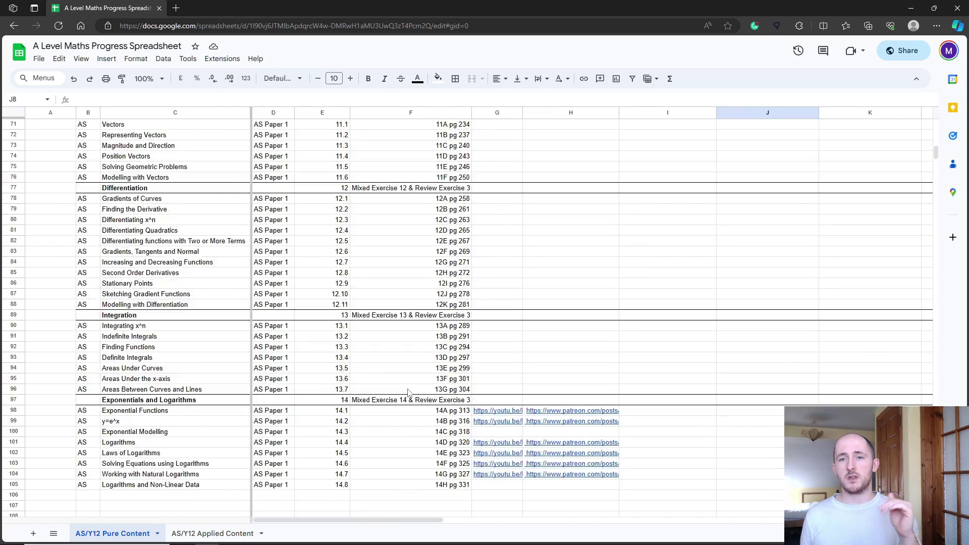